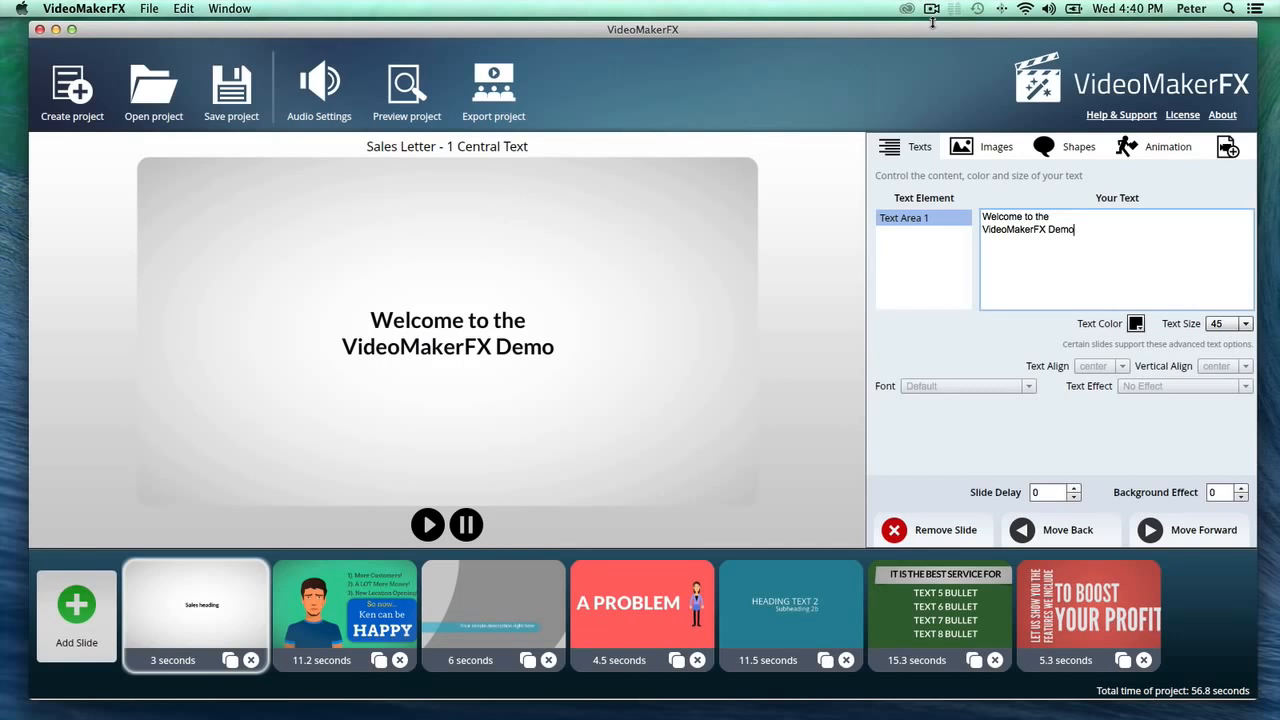
- Add a slide to the project using the Character Anna theme's Slide 1 layout
{"action": "left_click", "coordinate": [654, 566]}
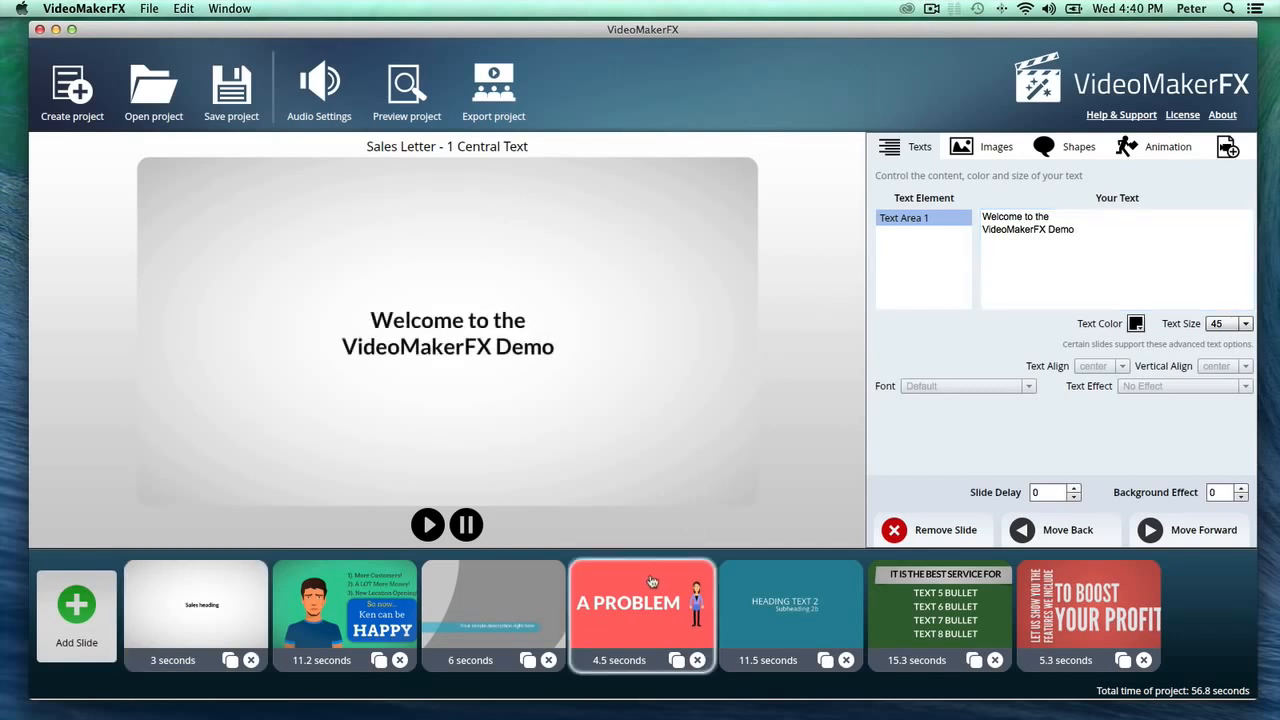
{"action": "left_click", "coordinate": [367, 623]}
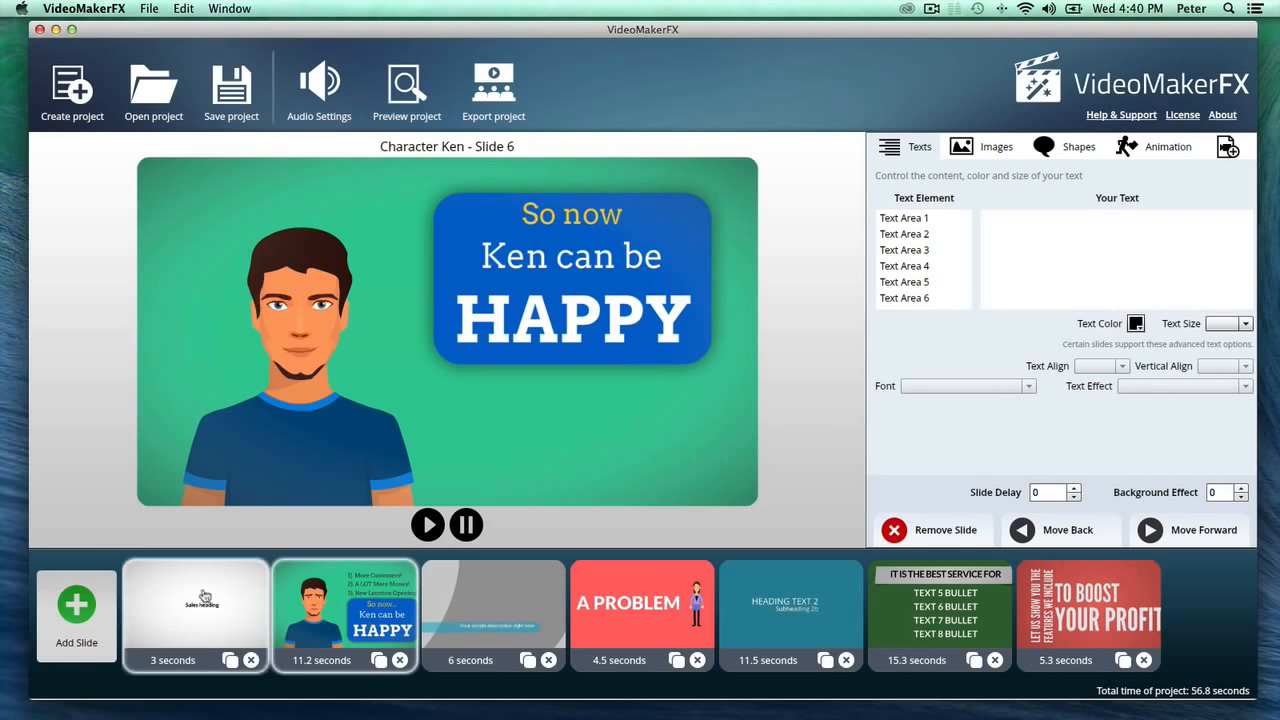
{"action": "left_click", "coordinate": [92, 618]}
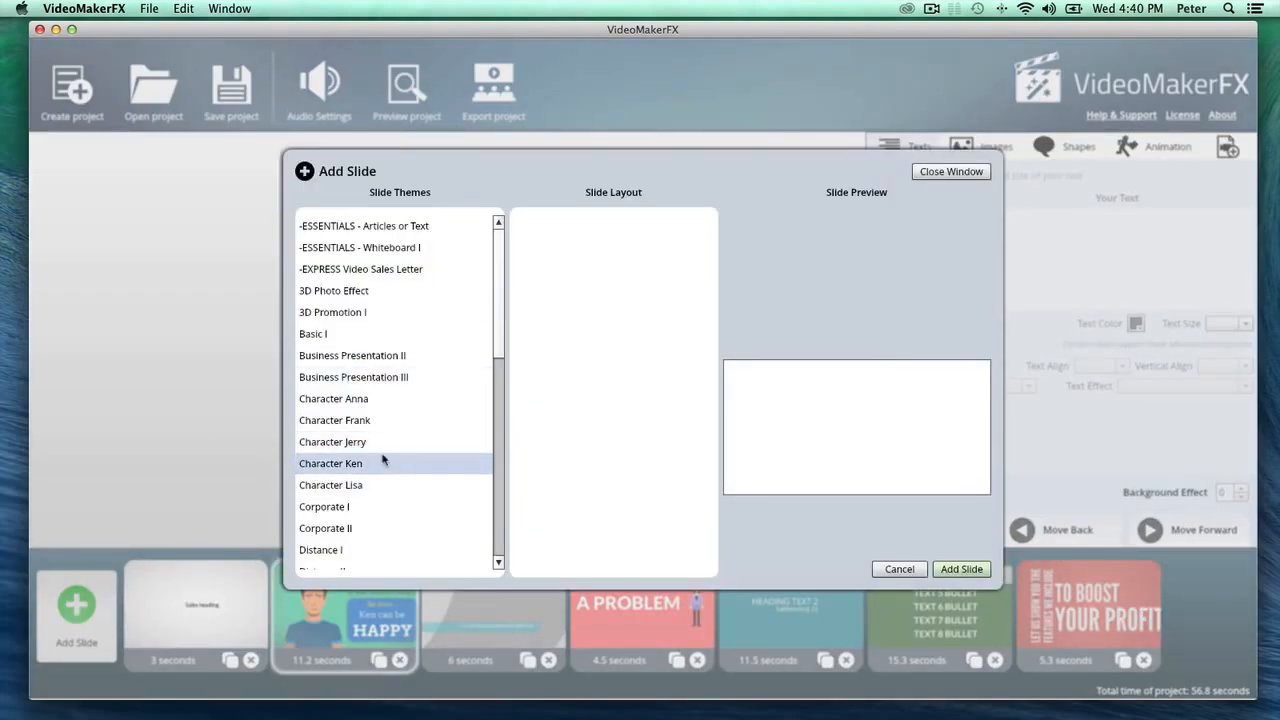
{"action": "left_click", "coordinate": [372, 399]}
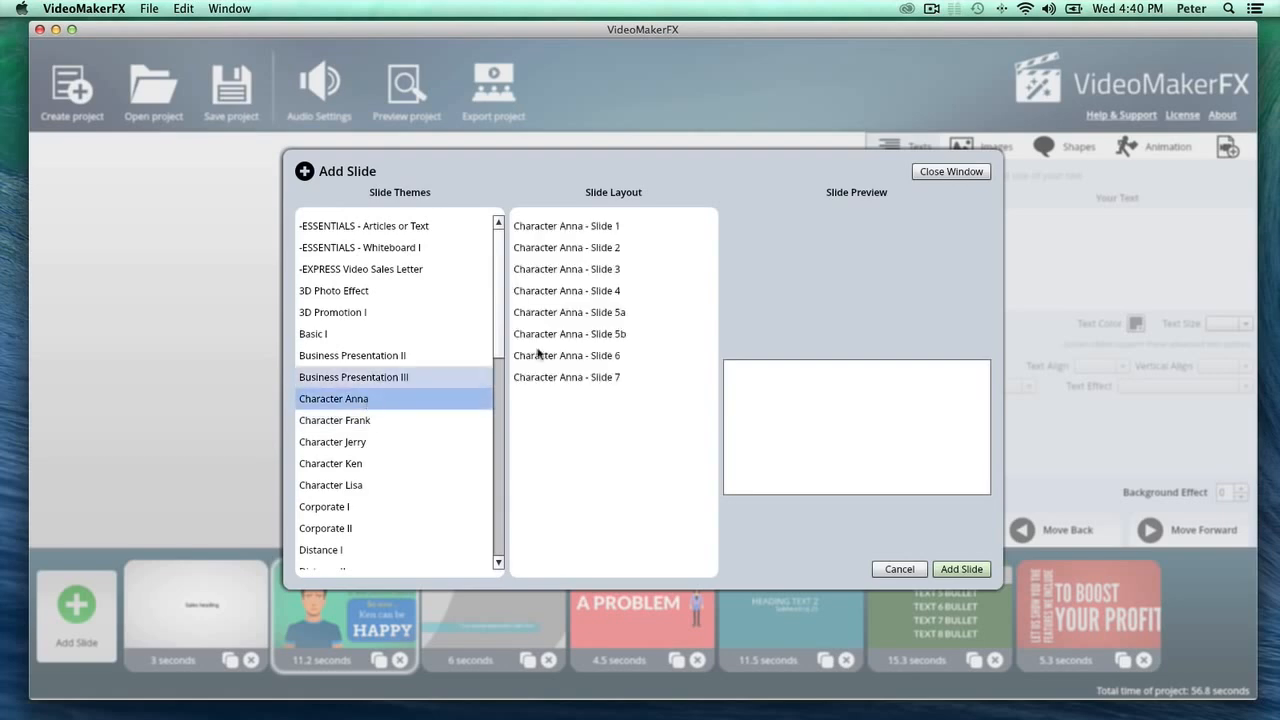
{"action": "left_click", "coordinate": [628, 227]}
{"action": "left_click", "coordinate": [966, 573]}
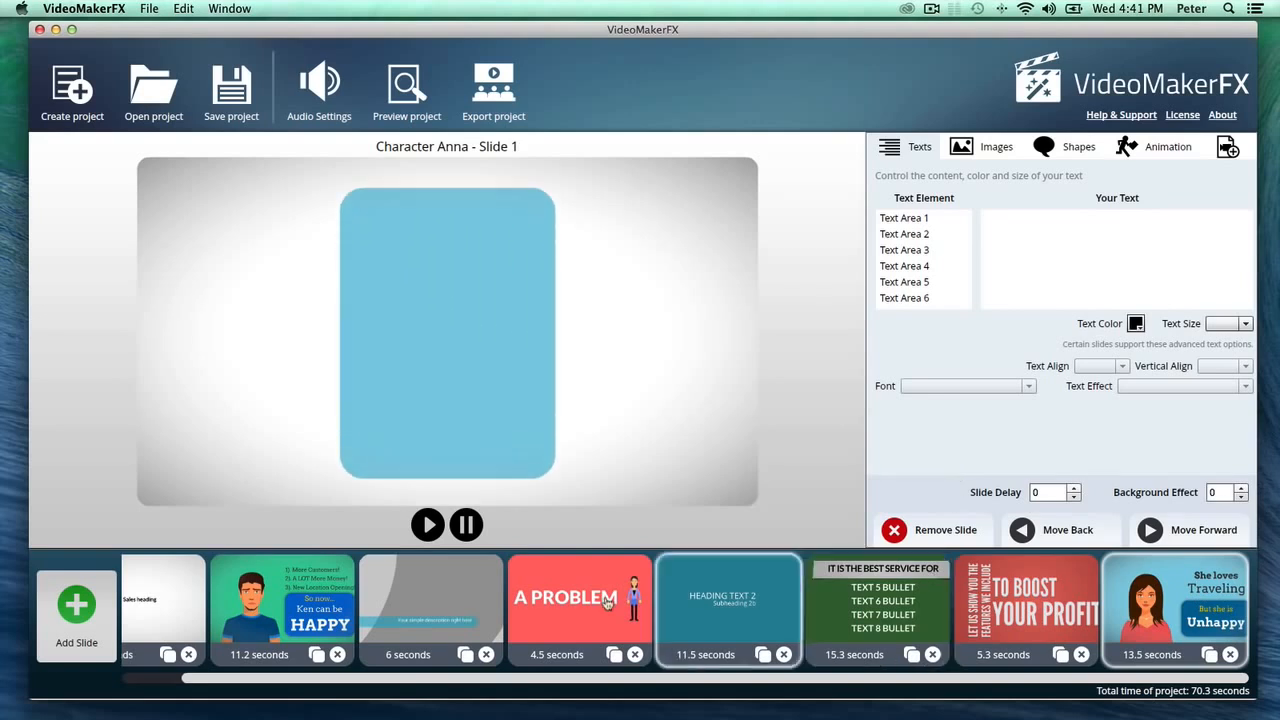
- Style the first slide's welcome text with the Crisp Shadow effect, Bebas Neue font and text size 65
{"action": "left_click", "coordinate": [135, 598]}
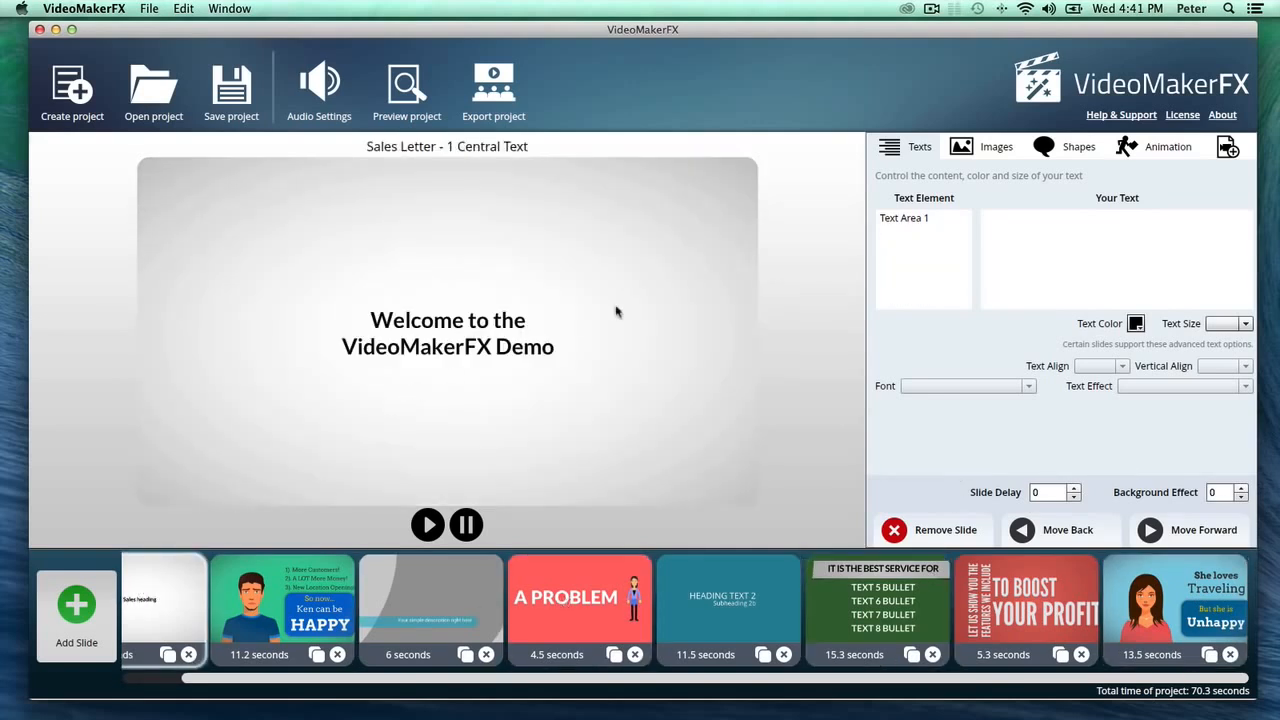
{"action": "left_click", "coordinate": [931, 217]}
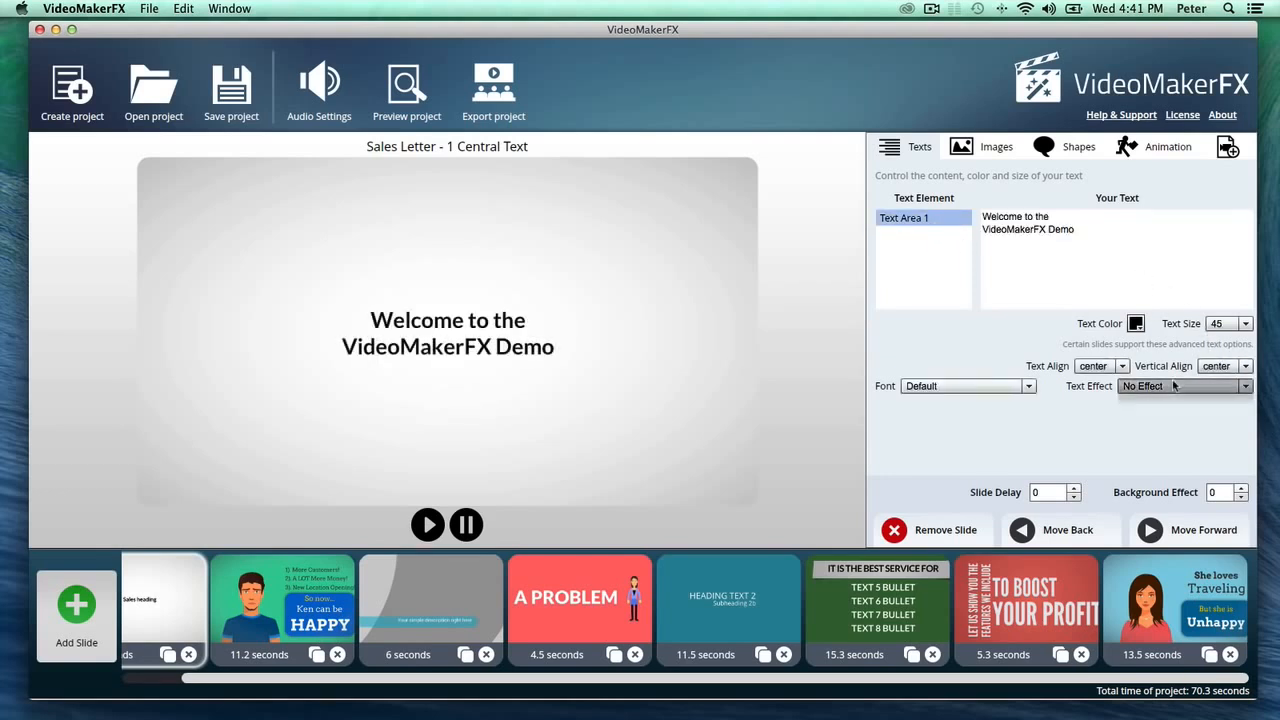
{"action": "left_click", "coordinate": [1180, 386]}
{"action": "left_click", "coordinate": [1160, 417]}
{"action": "left_click", "coordinate": [1024, 388]}
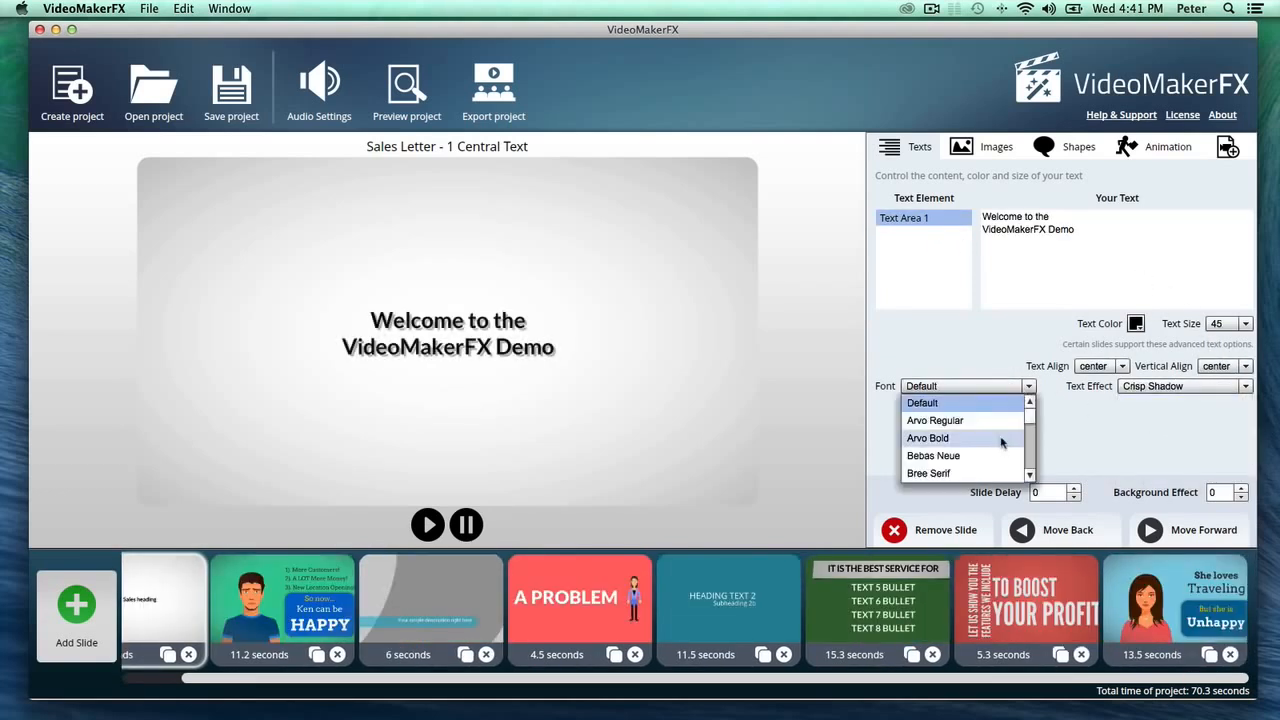
{"action": "left_click", "coordinate": [992, 452]}
{"action": "left_click", "coordinate": [1238, 324]}
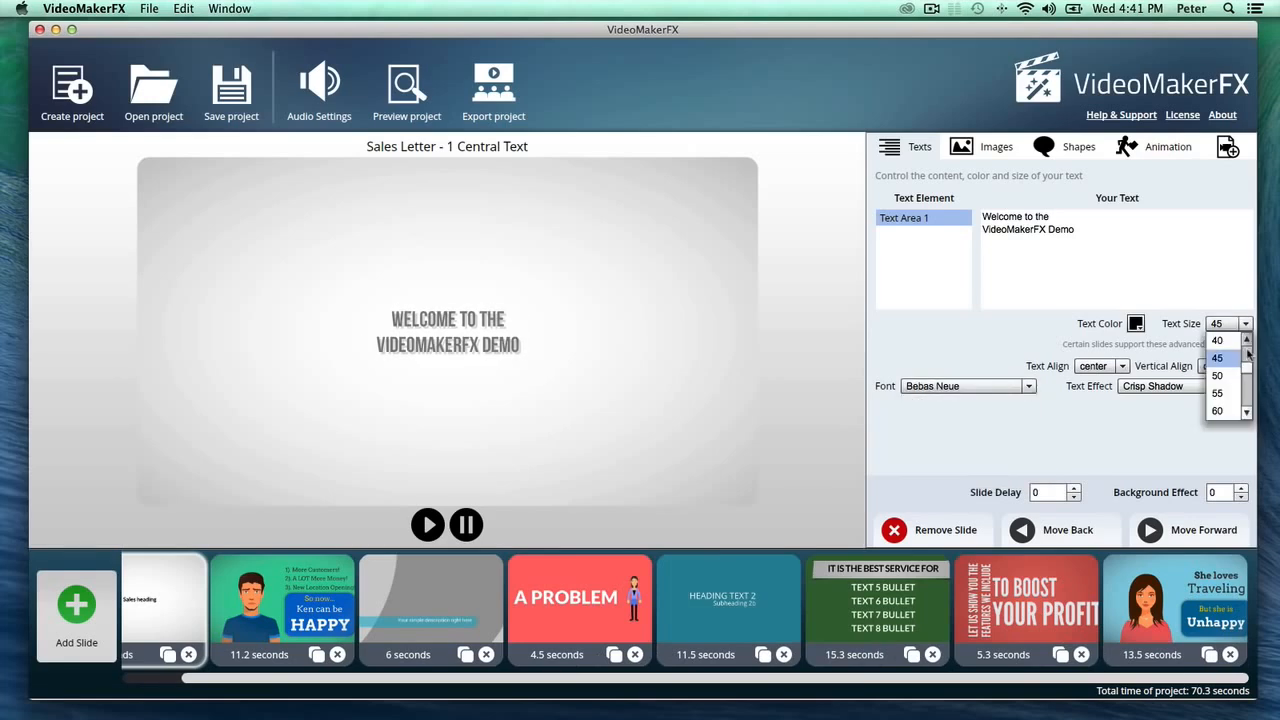
{"action": "left_click", "coordinate": [1228, 393]}
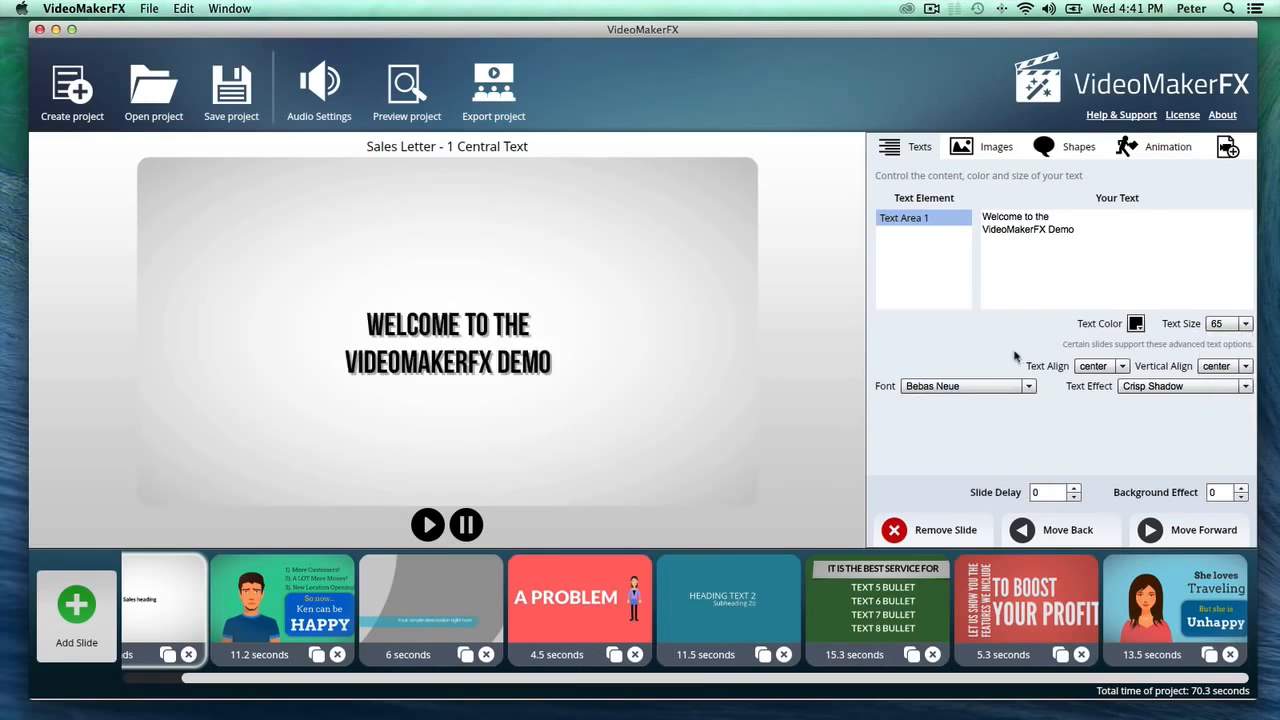
- Try yellow FFCC00 and red as the color of the welcome text
{"action": "left_click", "coordinate": [1136, 323]}
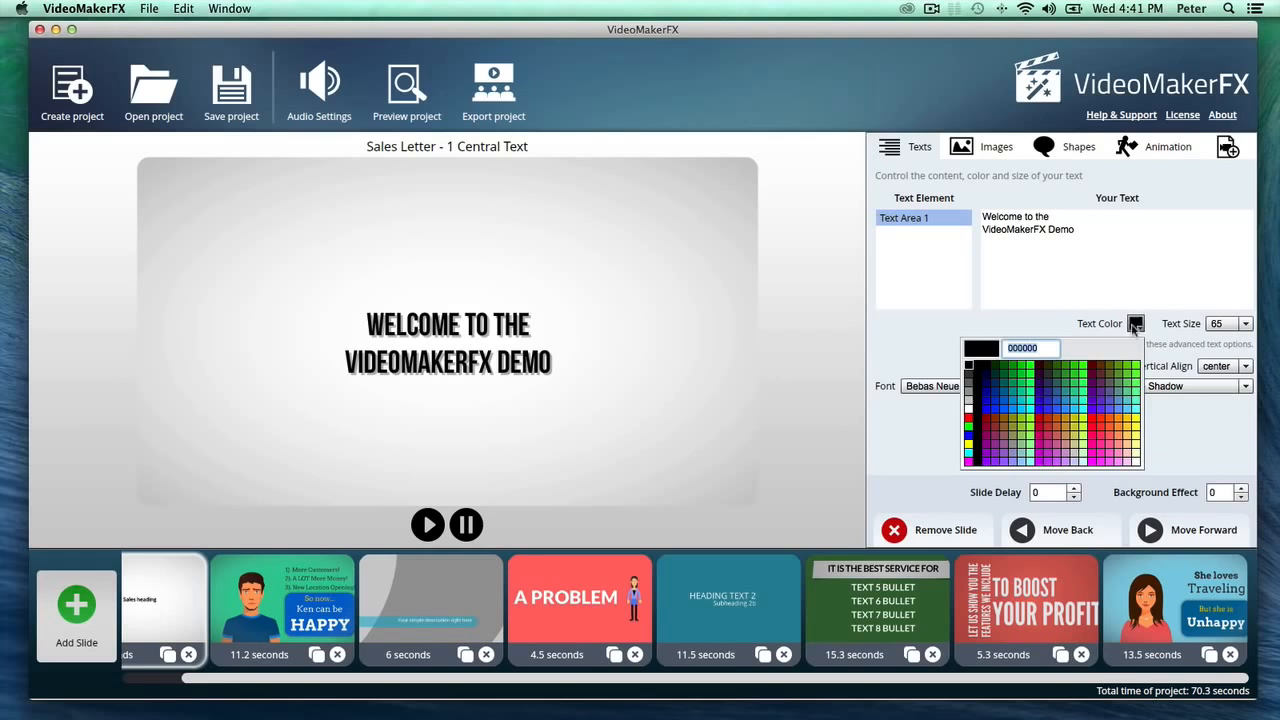
{"action": "left_click", "coordinate": [1126, 424]}
{"action": "left_click", "coordinate": [1136, 323]}
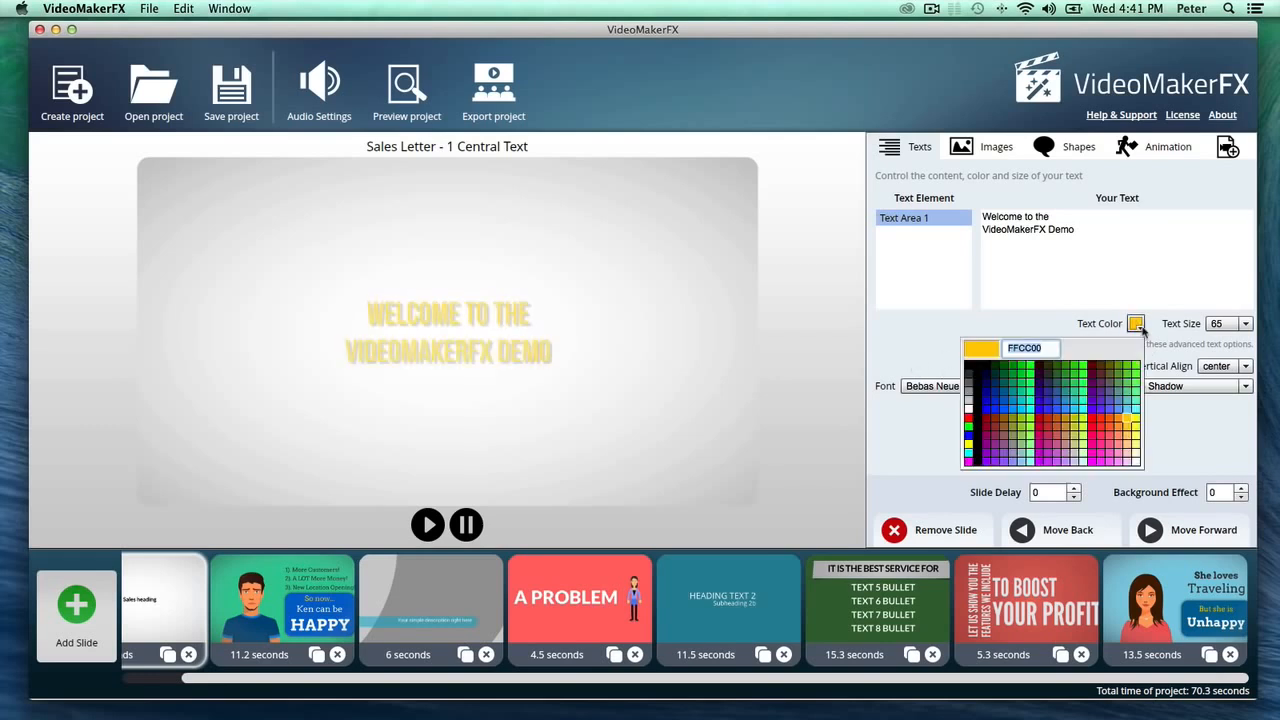
{"action": "left_click", "coordinate": [1094, 421]}
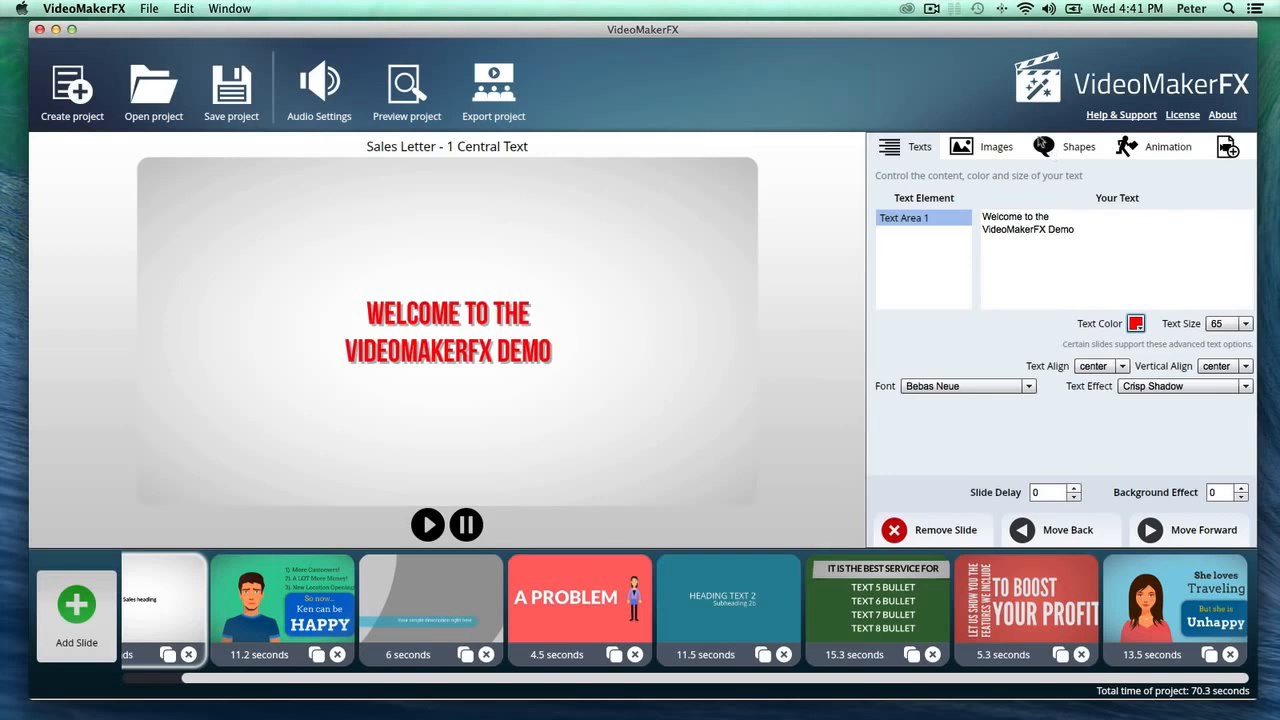
- Try light red FF6666 and blue 0099CC as the first slide's background shape color
{"action": "left_click", "coordinate": [1042, 145]}
{"action": "left_click", "coordinate": [960, 202]}
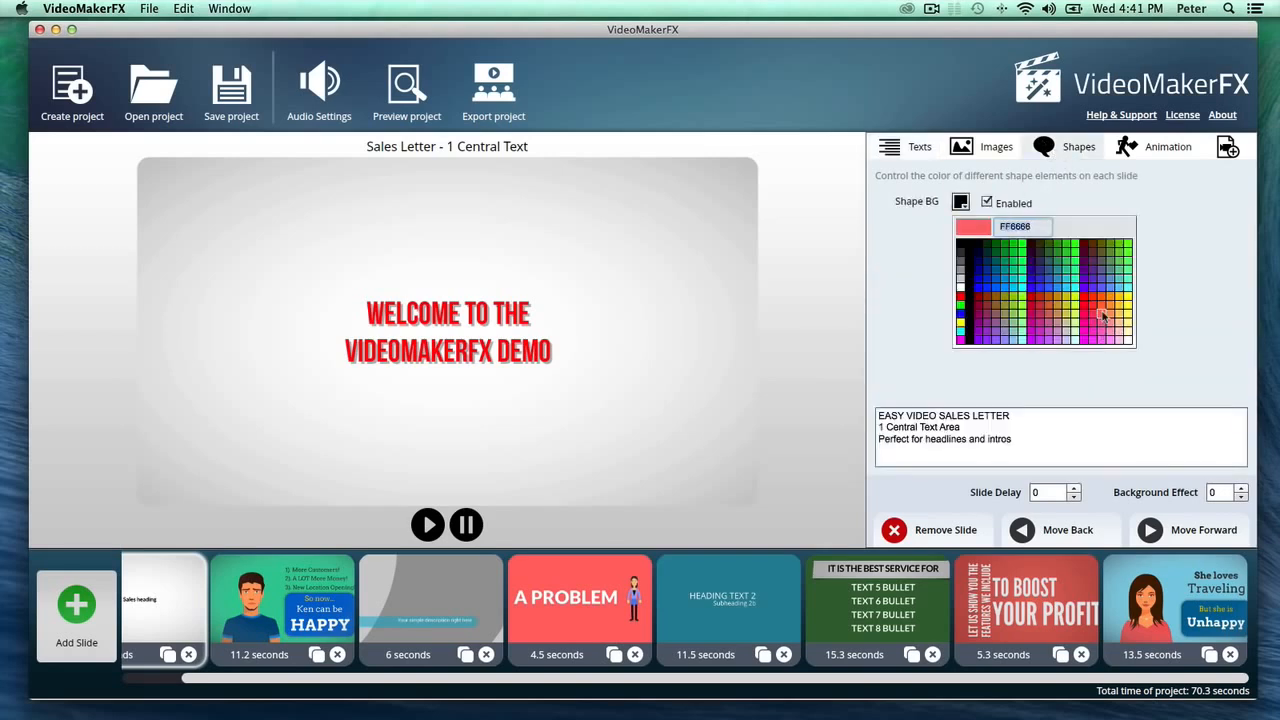
{"action": "left_click", "coordinate": [1103, 316]}
{"action": "left_click", "coordinate": [961, 202]}
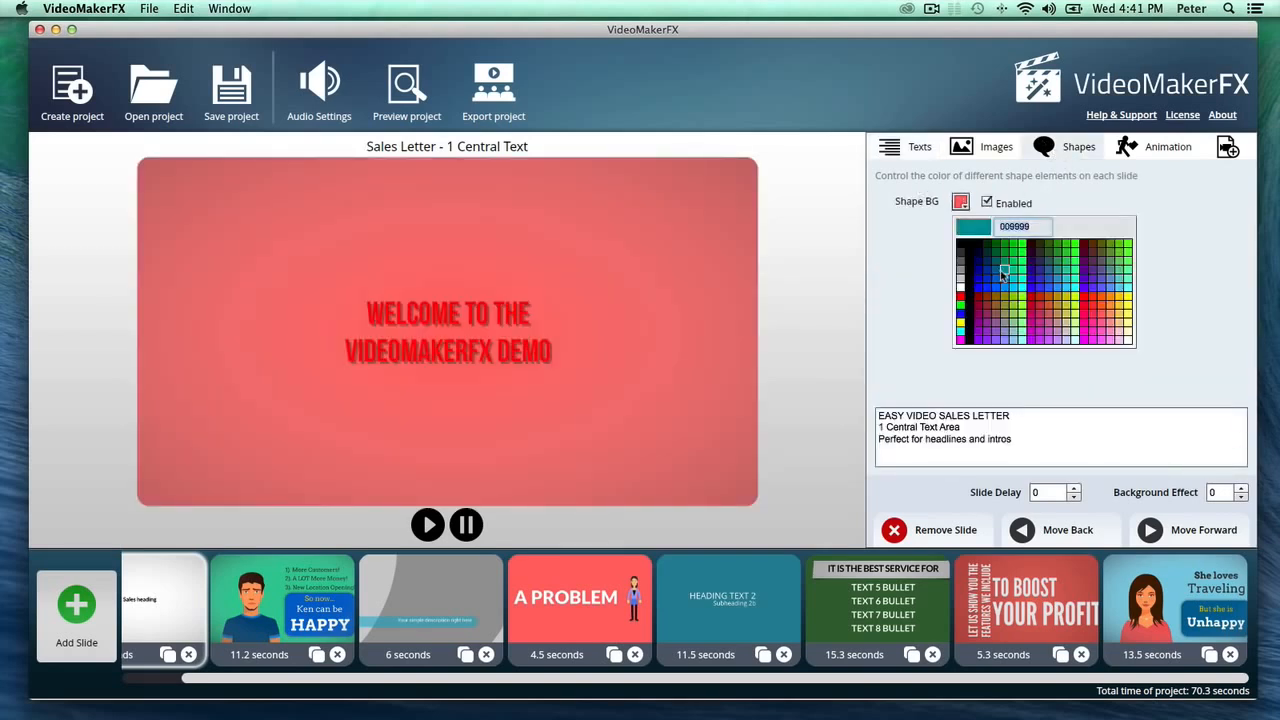
{"action": "left_click", "coordinate": [1007, 281]}
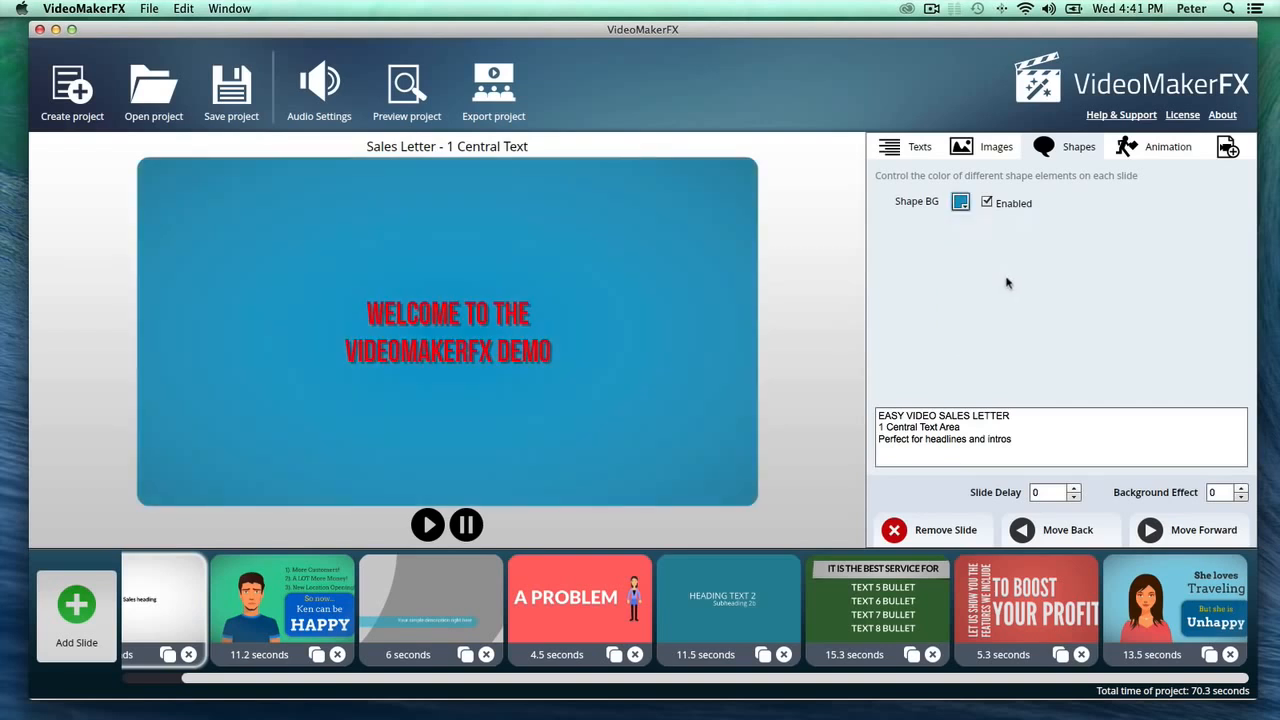
- Set the first slide's background effect to 7
{"action": "left_click", "coordinate": [1241, 488]}
{"action": "left_click", "coordinate": [1241, 488]}
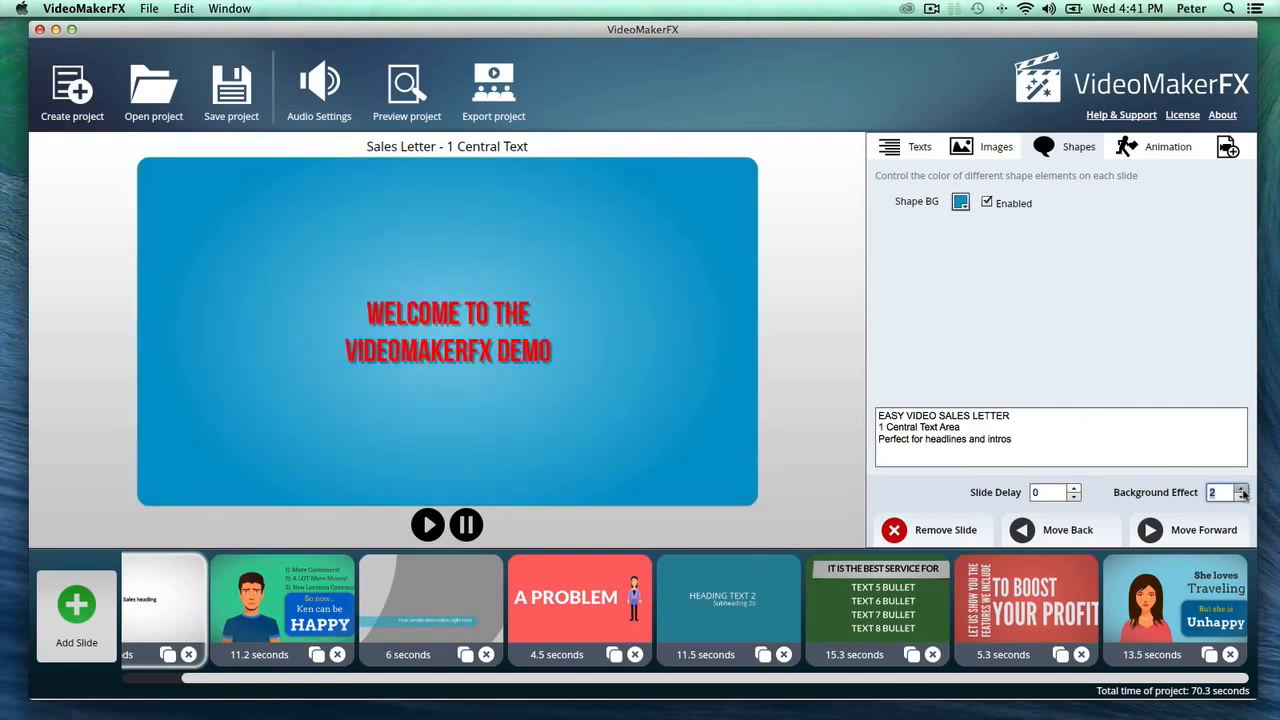
{"action": "left_click", "coordinate": [1241, 488]}
{"action": "left_click", "coordinate": [1241, 488]}
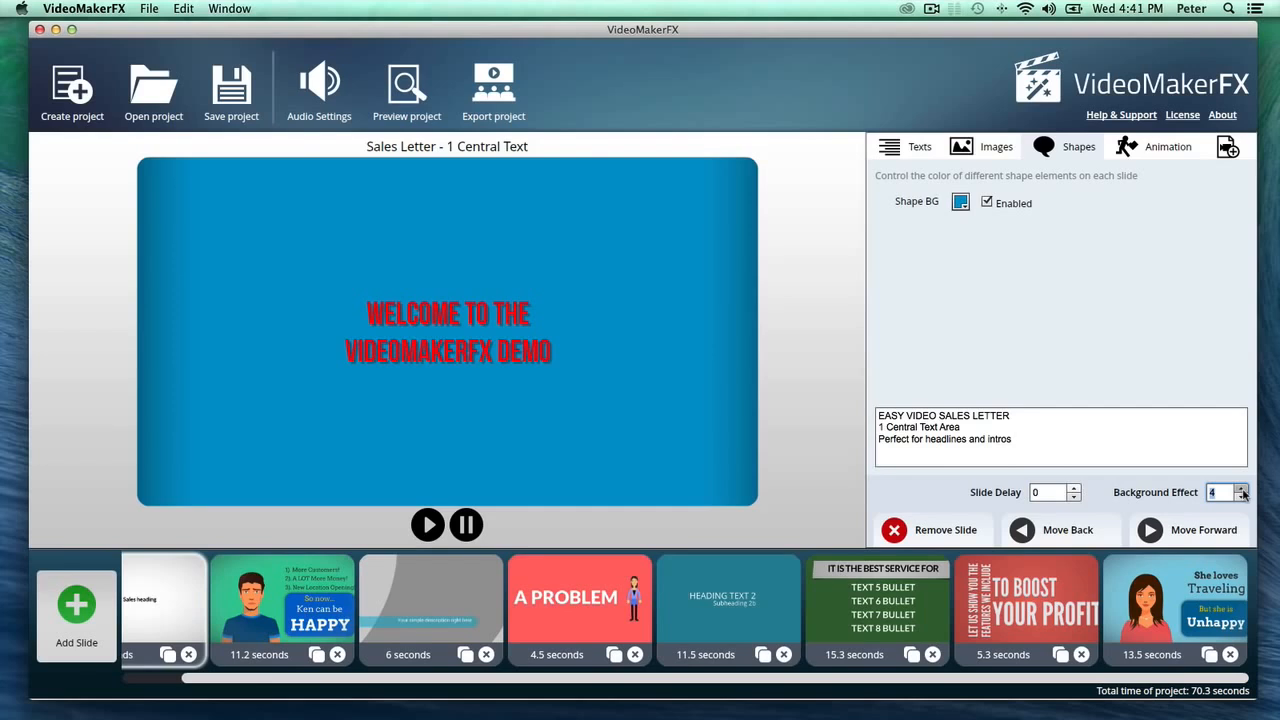
{"action": "left_click", "coordinate": [1241, 488]}
{"action": "left_click", "coordinate": [1241, 488]}
{"action": "left_click", "coordinate": [1241, 488]}
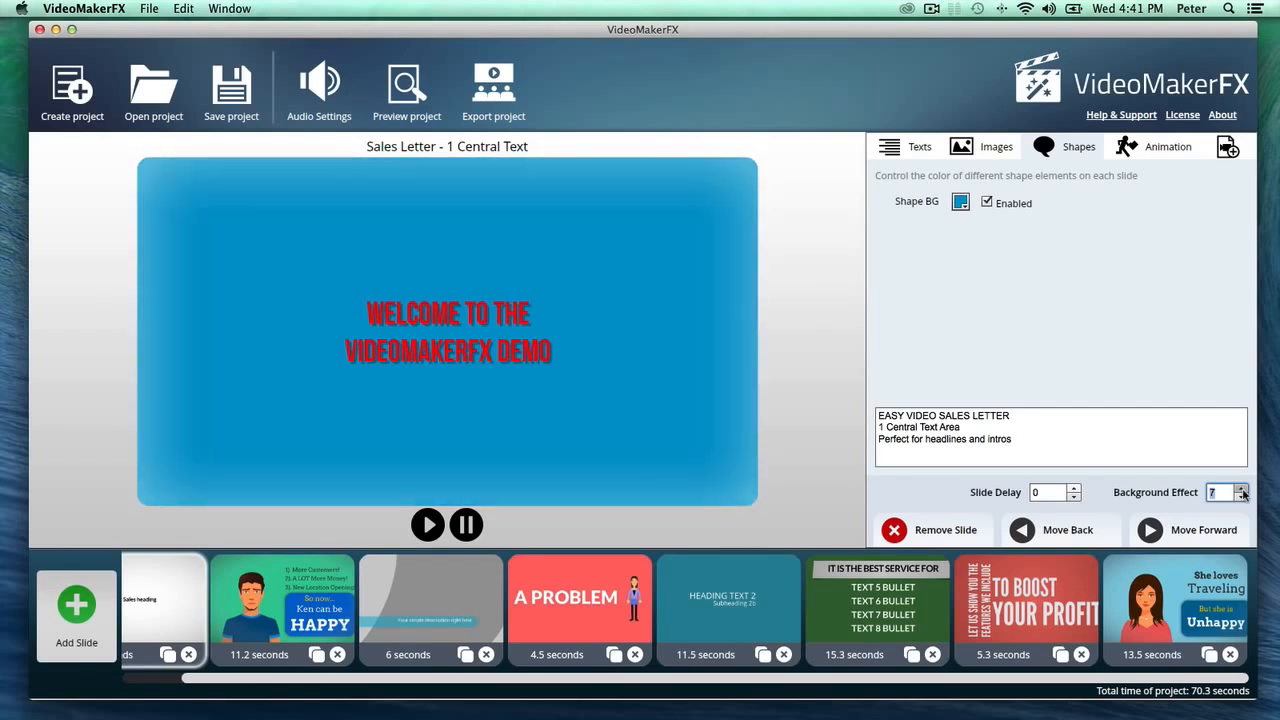
- Try pink for the first slide's background shape and settle on a muted red
{"action": "left_click", "coordinate": [960, 202]}
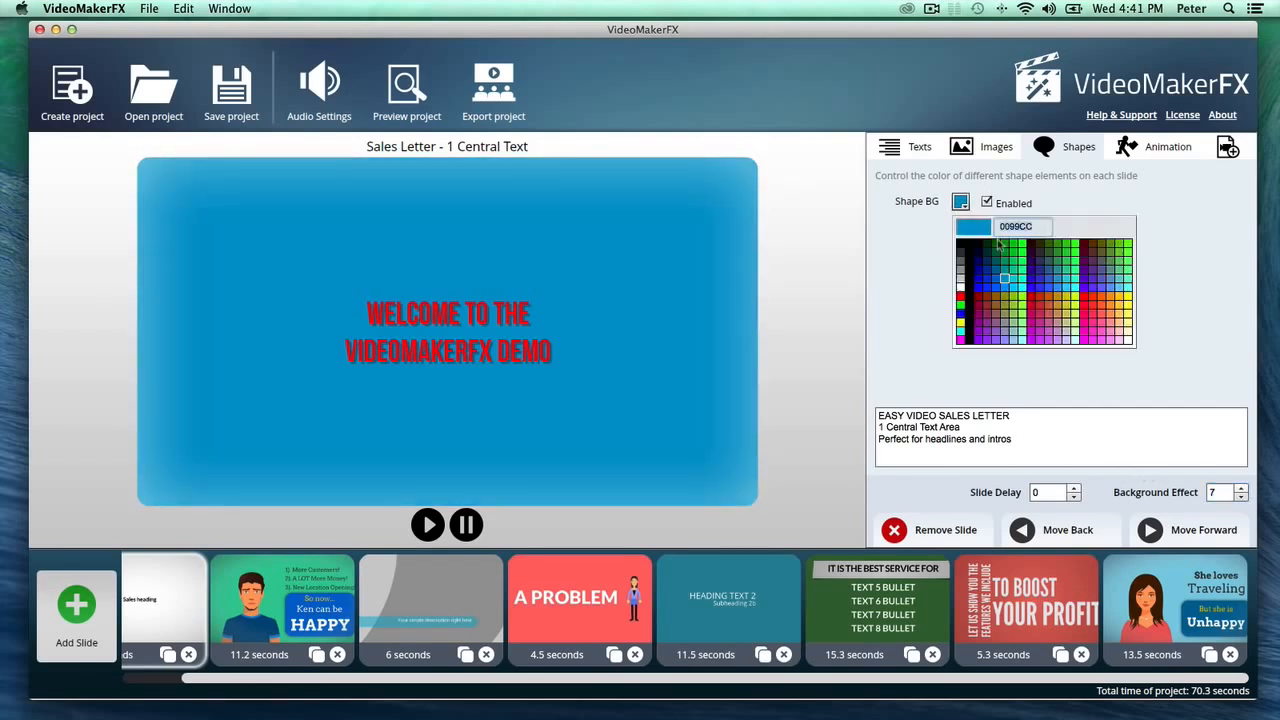
{"action": "left_click", "coordinate": [1098, 330]}
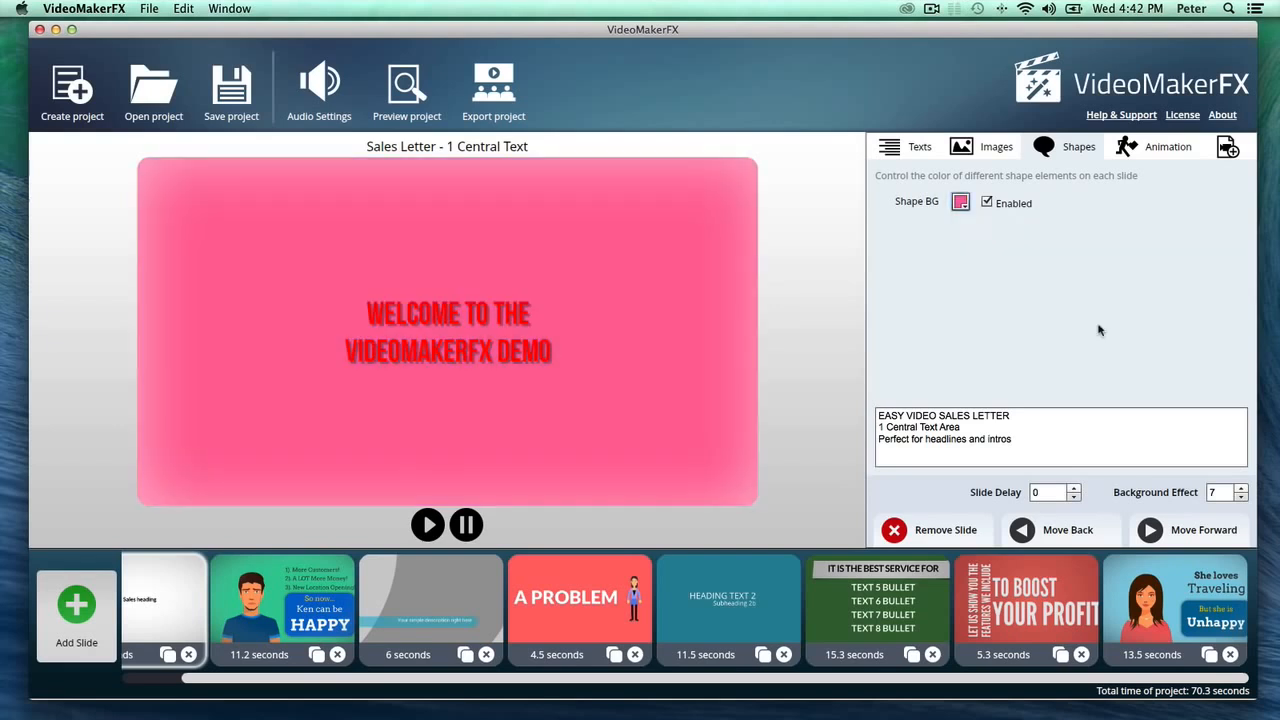
{"action": "left_click", "coordinate": [960, 202]}
{"action": "left_click", "coordinate": [1023, 317]}
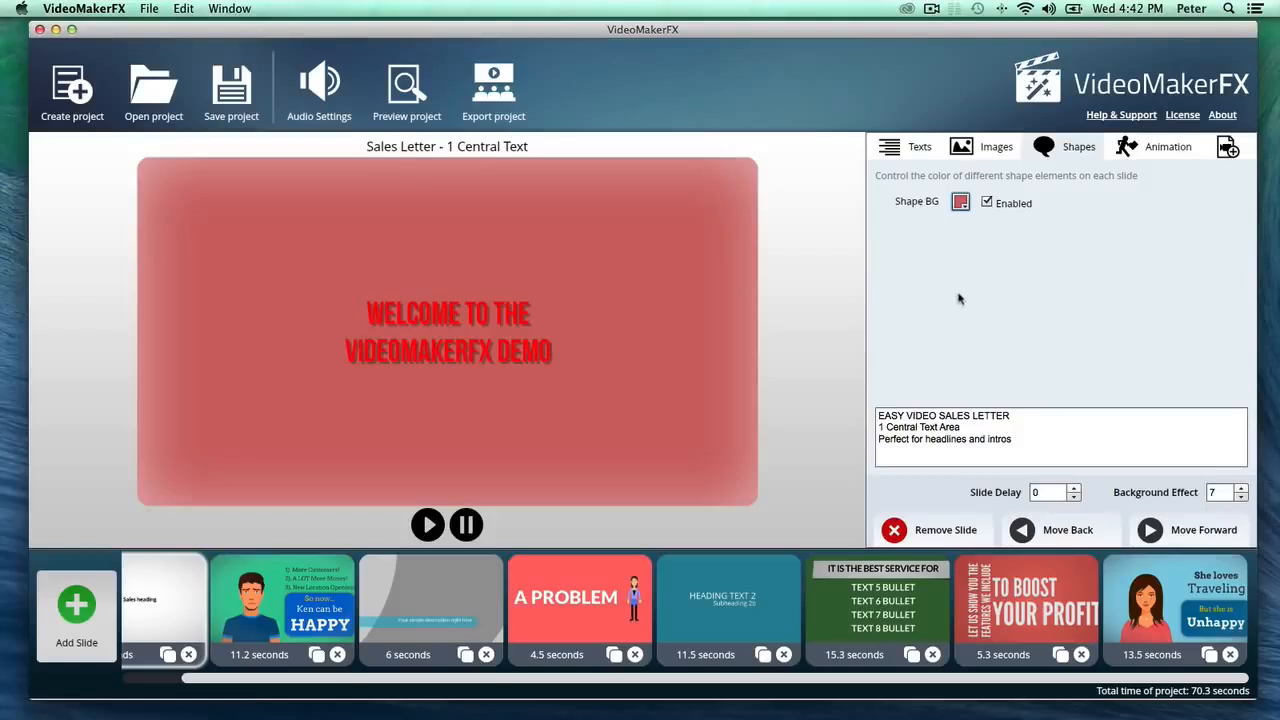
- Set Animation 1 of the first slide to 5 for floating light circles
{"action": "left_click", "coordinate": [1127, 148]}
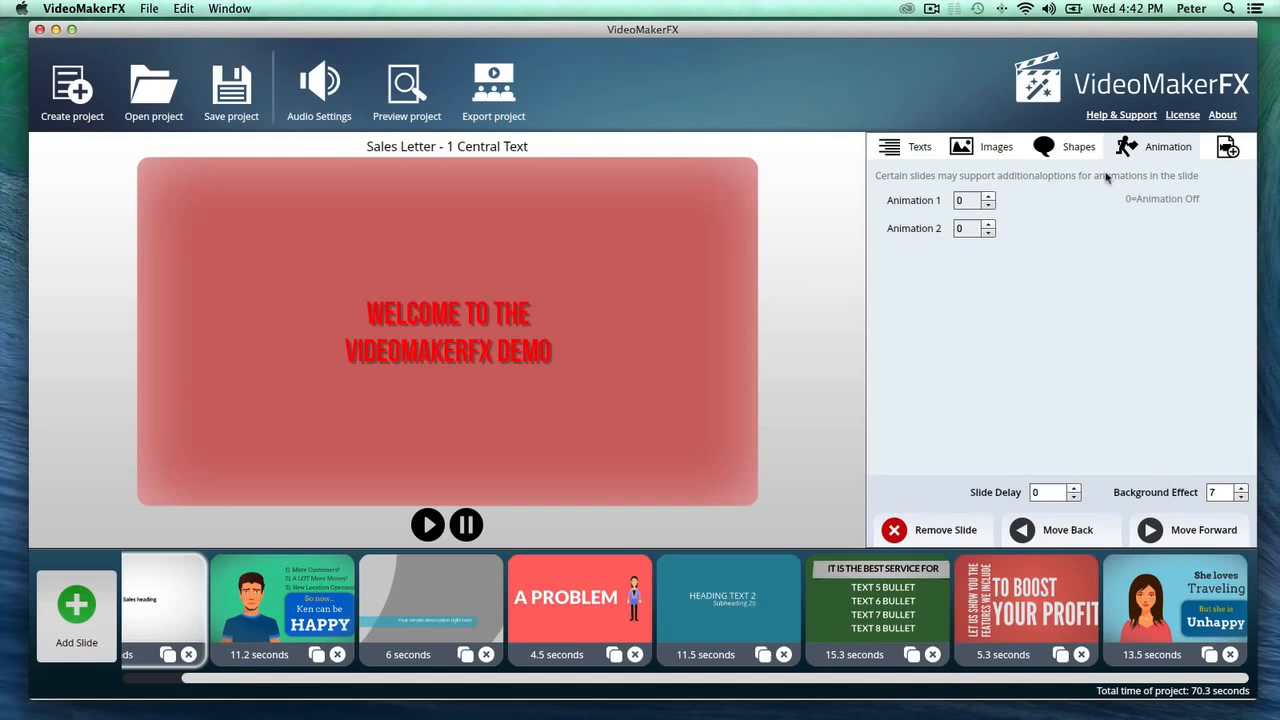
{"action": "left_click", "coordinate": [989, 197]}
{"action": "left_click", "coordinate": [989, 197]}
{"action": "left_click", "coordinate": [989, 197]}
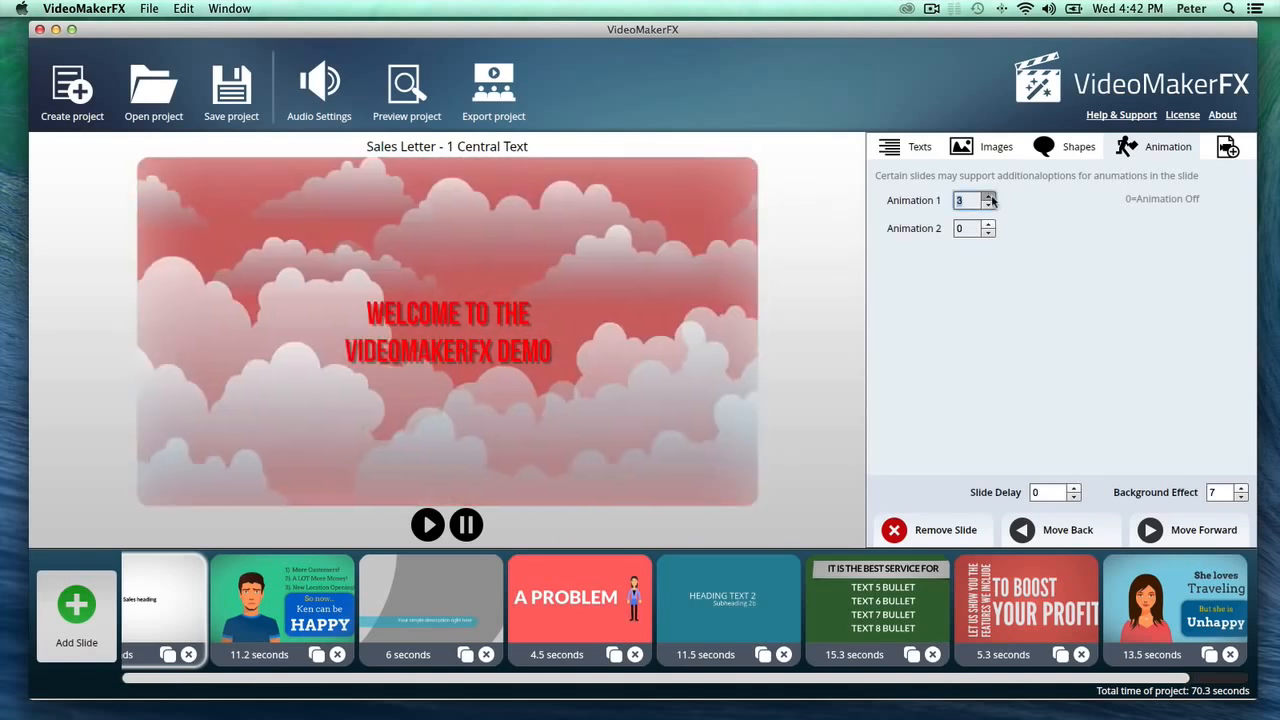
{"action": "left_click", "coordinate": [989, 197]}
{"action": "left_click", "coordinate": [989, 197]}
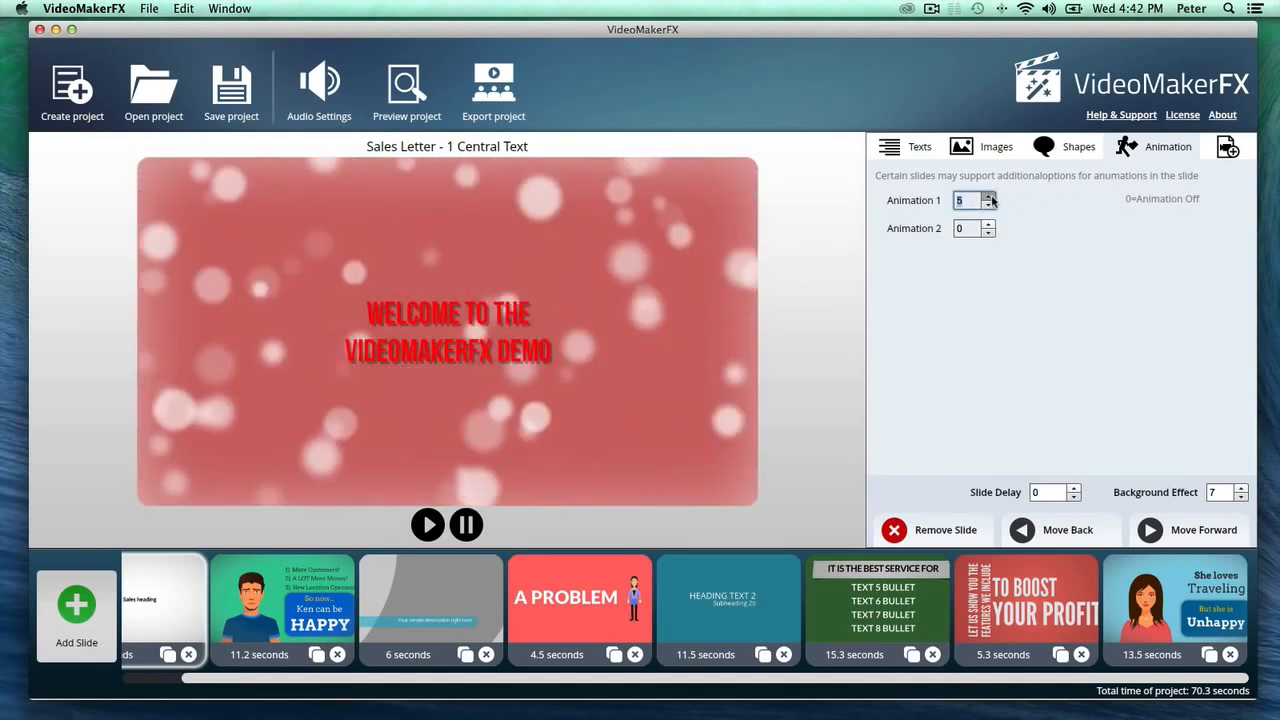
- Change the welcome text's color to white, FFFFFF
{"action": "left_click", "coordinate": [908, 146]}
{"action": "left_click", "coordinate": [1135, 323]}
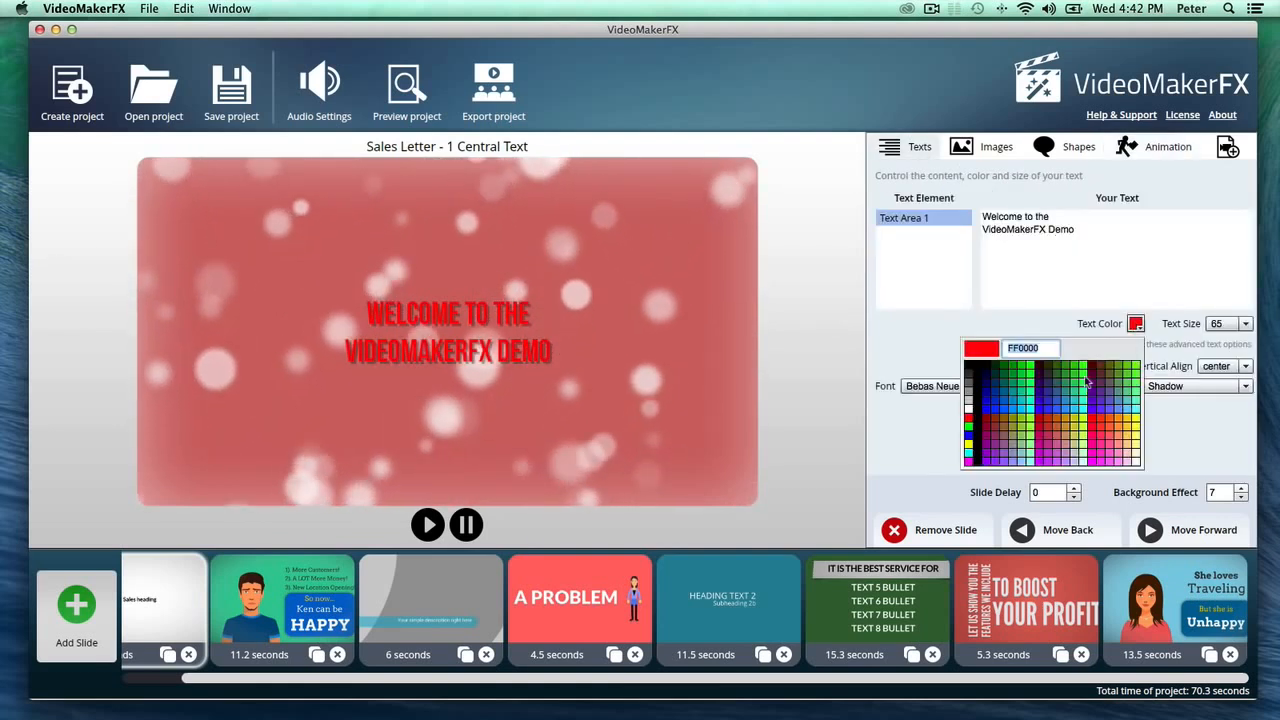
{"action": "left_click", "coordinate": [968, 408]}
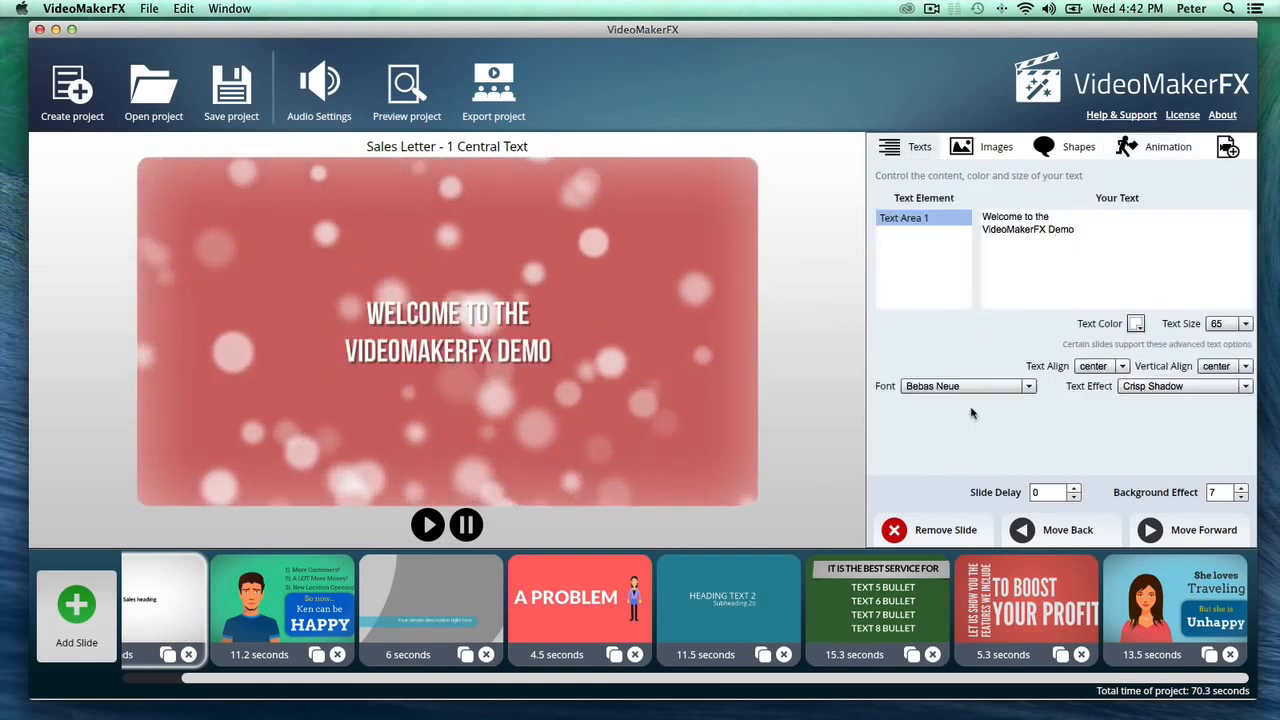
- Try Animation 1 options 1 and 2 on the Character Ken slide and reset the value to 0
{"action": "left_click", "coordinate": [281, 613]}
{"action": "left_click", "coordinate": [1131, 160]}
{"action": "left_click", "coordinate": [987, 197]}
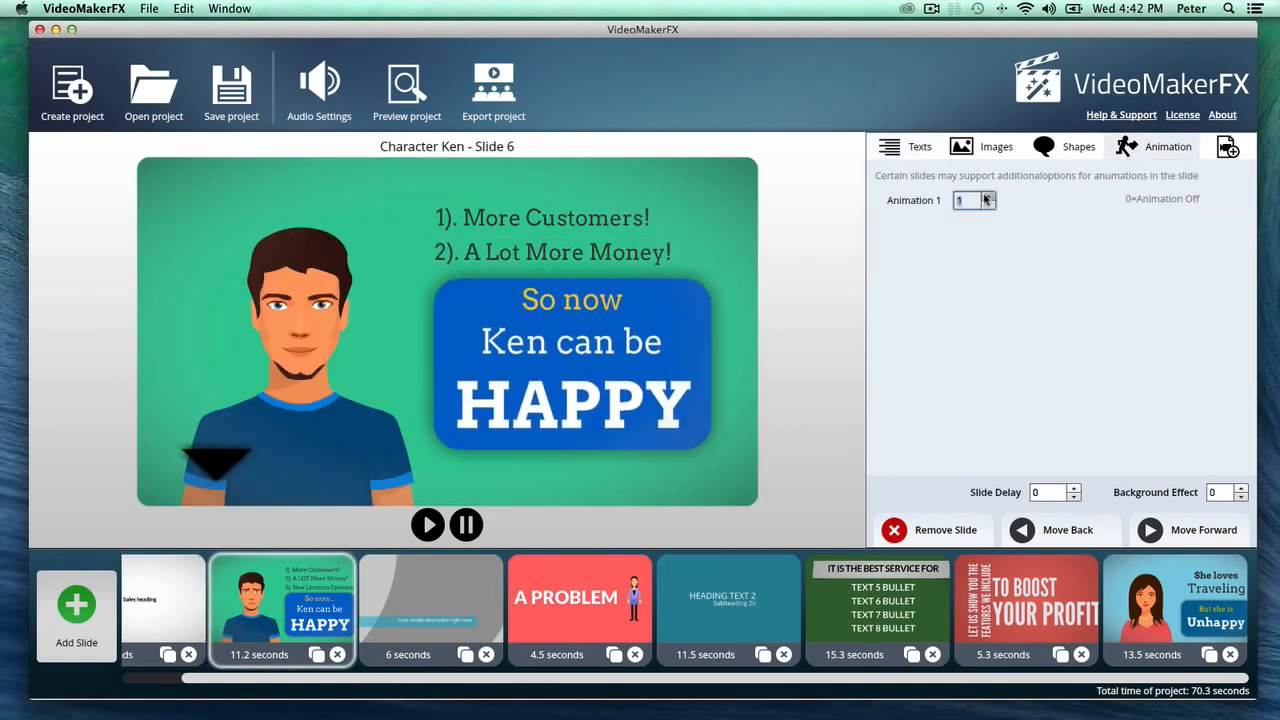
{"action": "left_click", "coordinate": [987, 197]}
{"action": "left_click", "coordinate": [987, 198]}
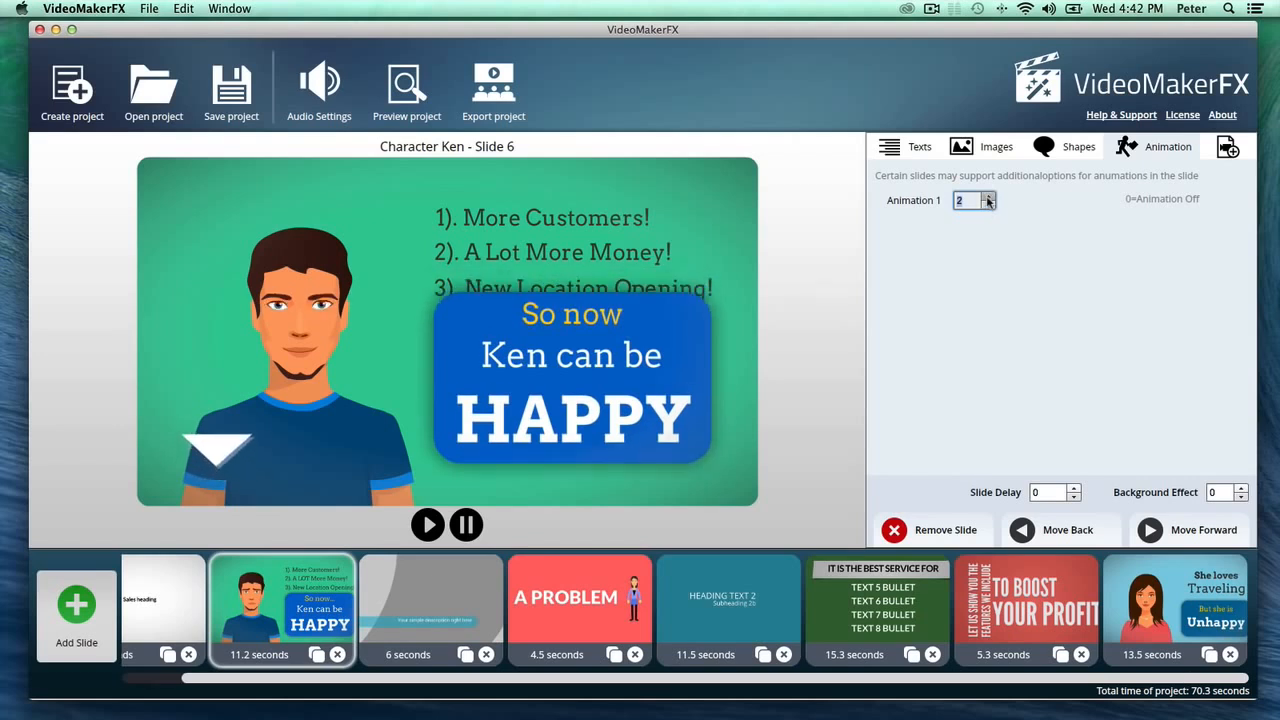
{"action": "left_click", "coordinate": [987, 198]}
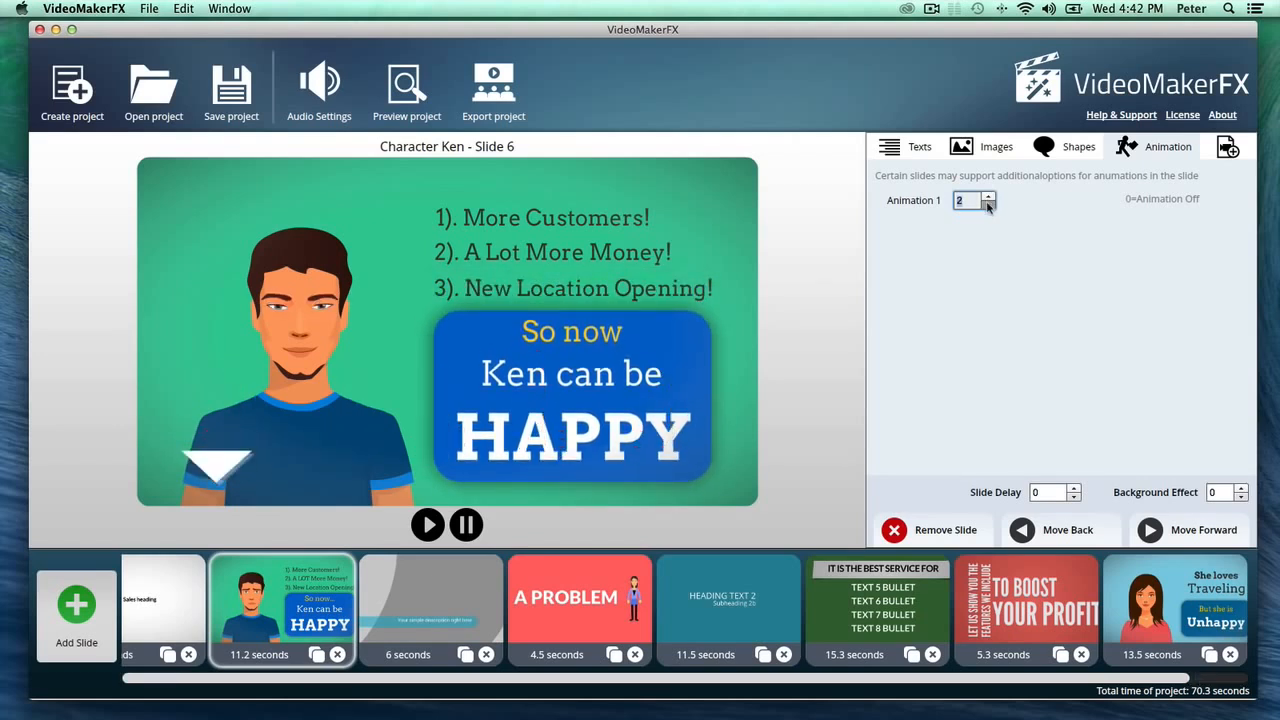
{"action": "type", "text": "0"}
- Try Animation 1 option 1 on the "A PROBLEM" slide and reset it to 0, leaving for the "HEADING TEXT 2" slide
{"action": "left_click", "coordinate": [490, 588]}
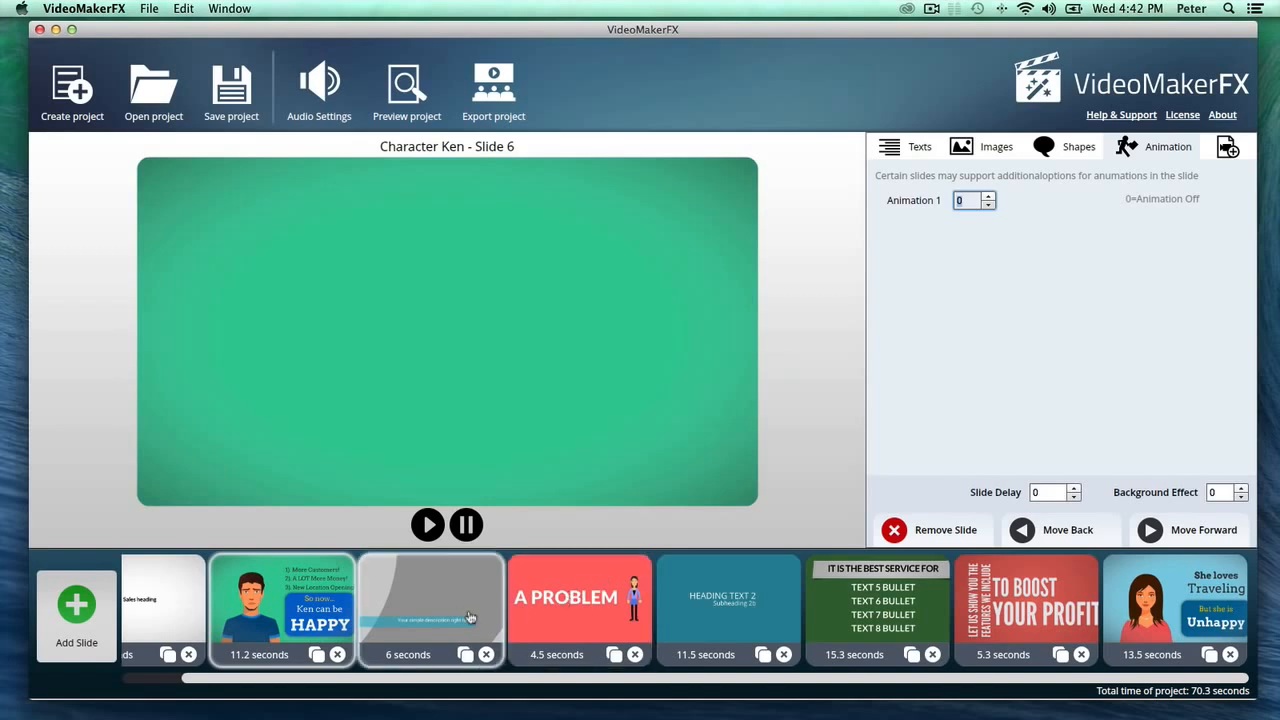
{"action": "left_click", "coordinate": [512, 588]}
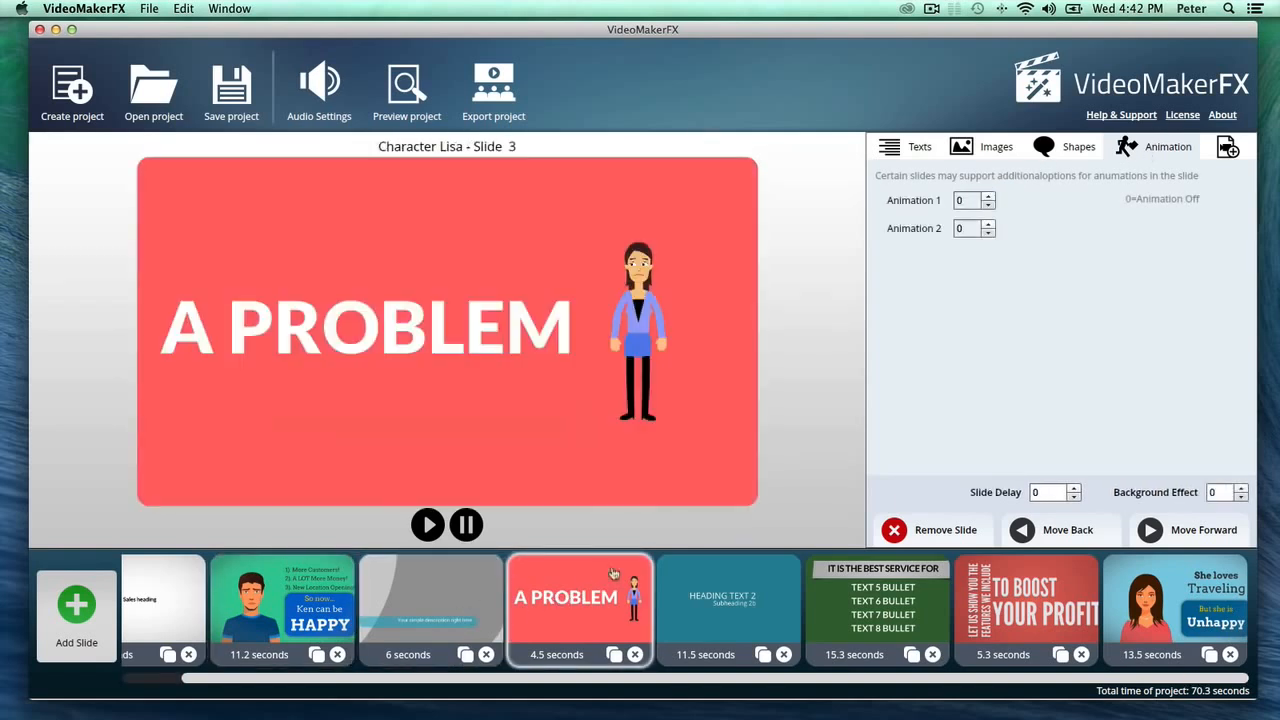
{"action": "left_click", "coordinate": [988, 197]}
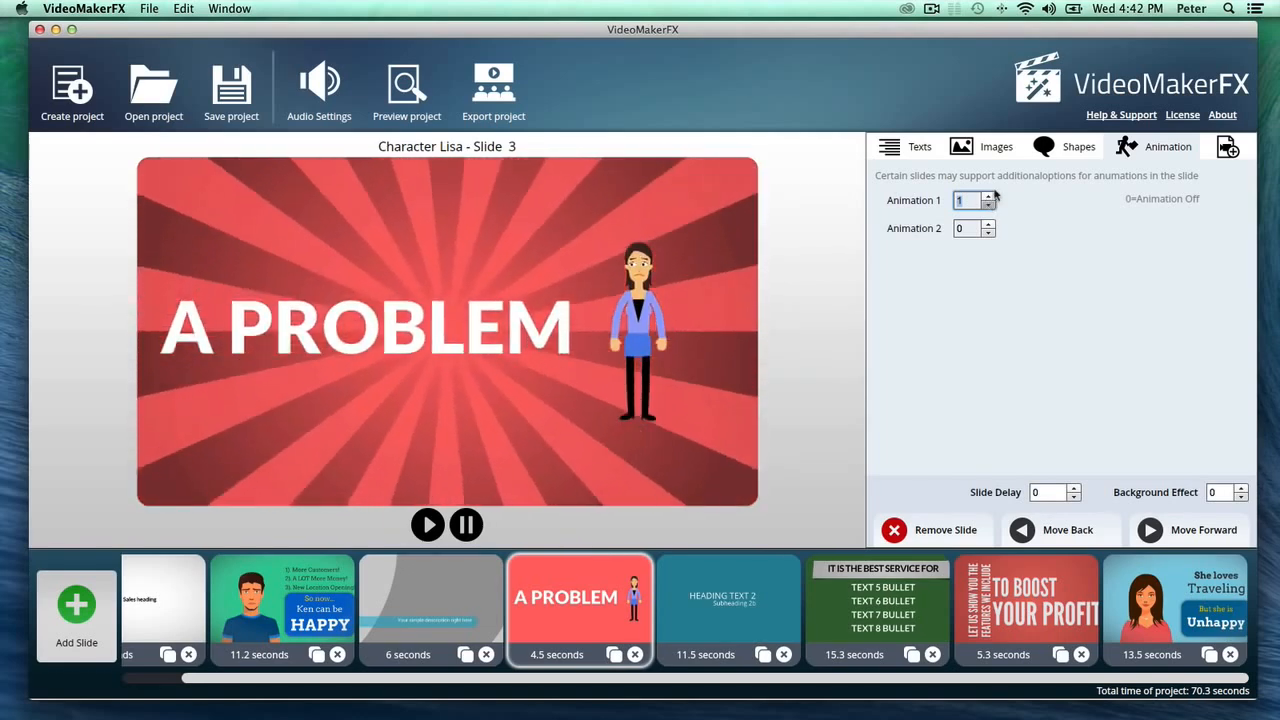
{"action": "left_click", "coordinate": [988, 204]}
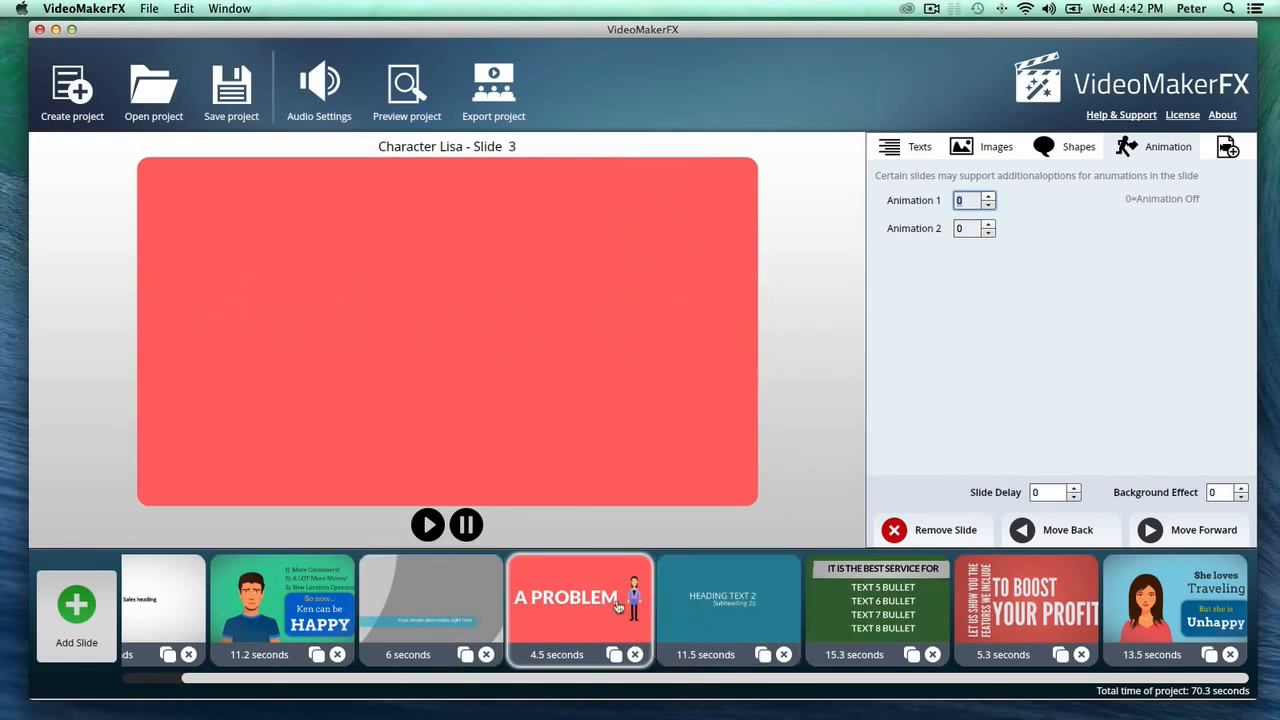
{"action": "left_click", "coordinate": [734, 622]}
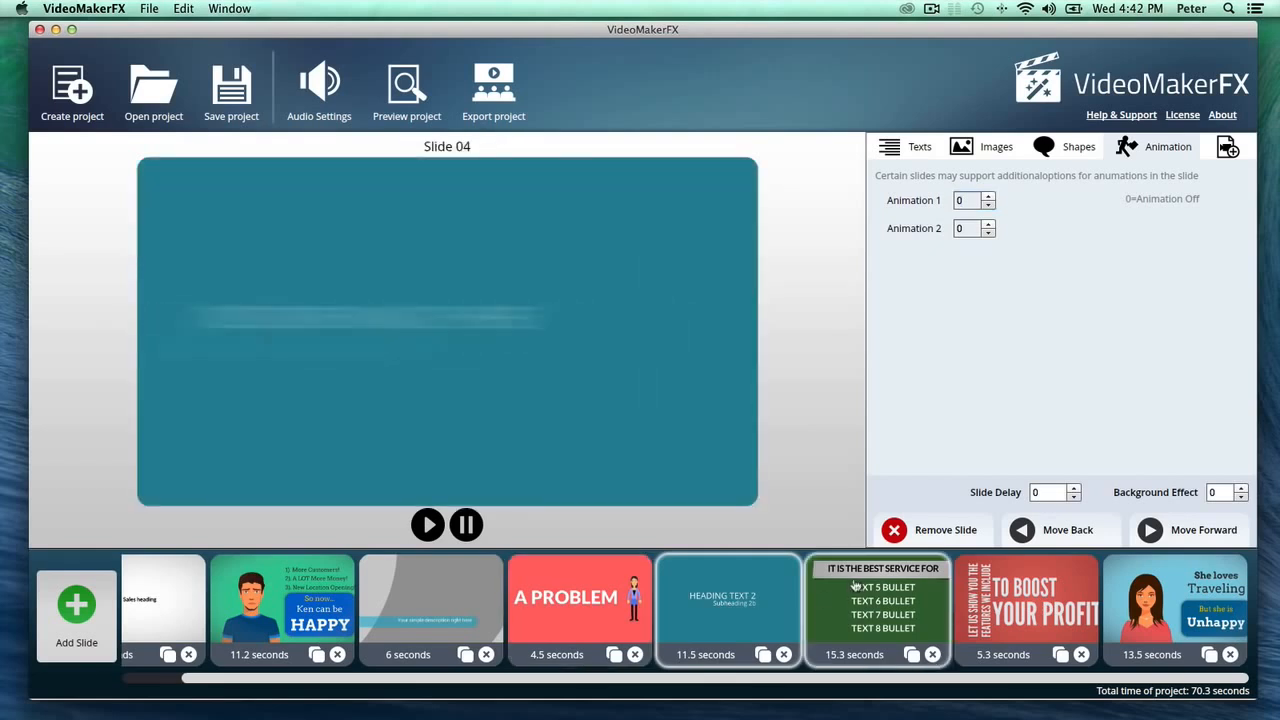
- Preview the "IT IS THE BEST SERVICE FOR" slide, the Character Anna slide and the Kinetic Promotion II slide
{"action": "left_click", "coordinate": [855, 585]}
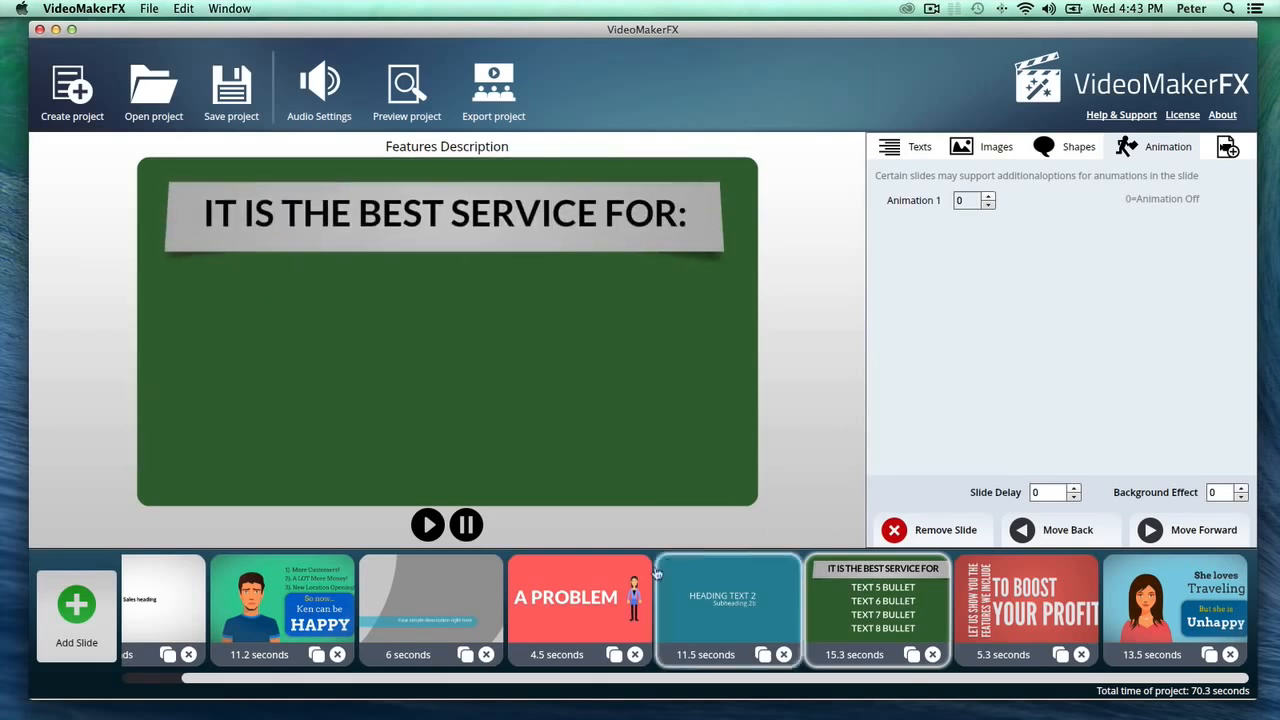
{"action": "left_click", "coordinate": [1149, 596]}
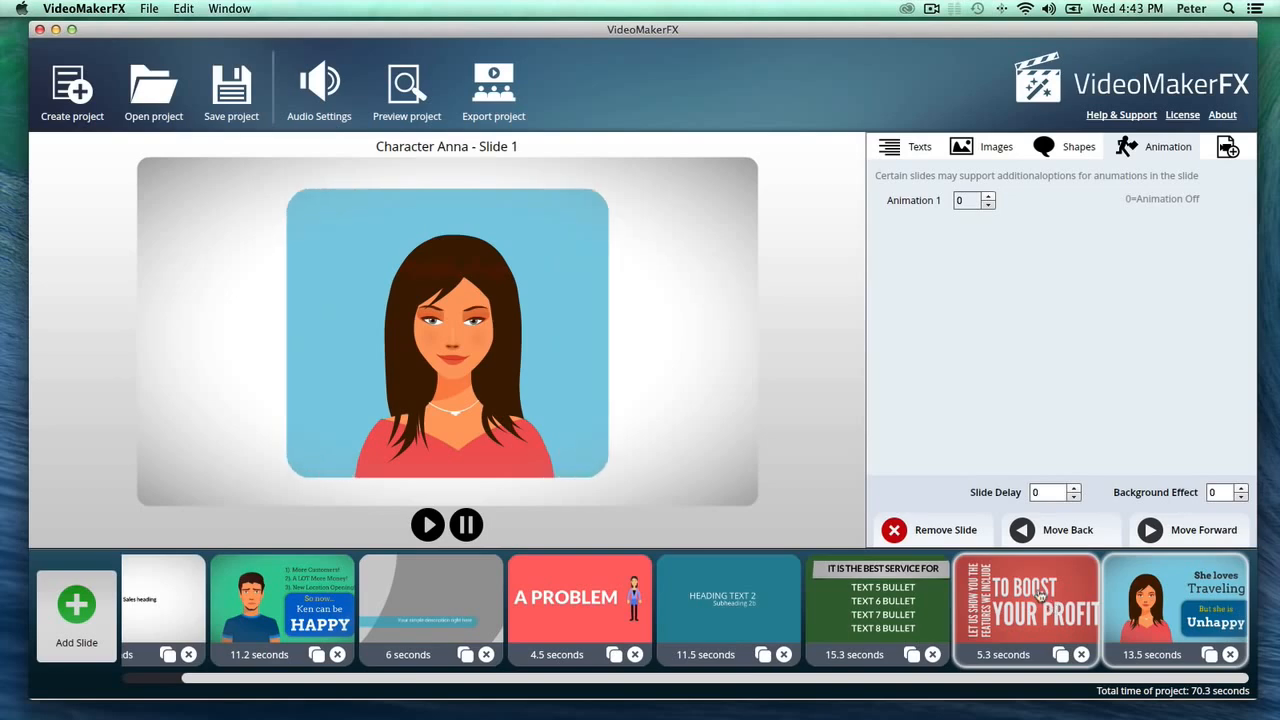
{"action": "left_click", "coordinate": [1040, 595]}
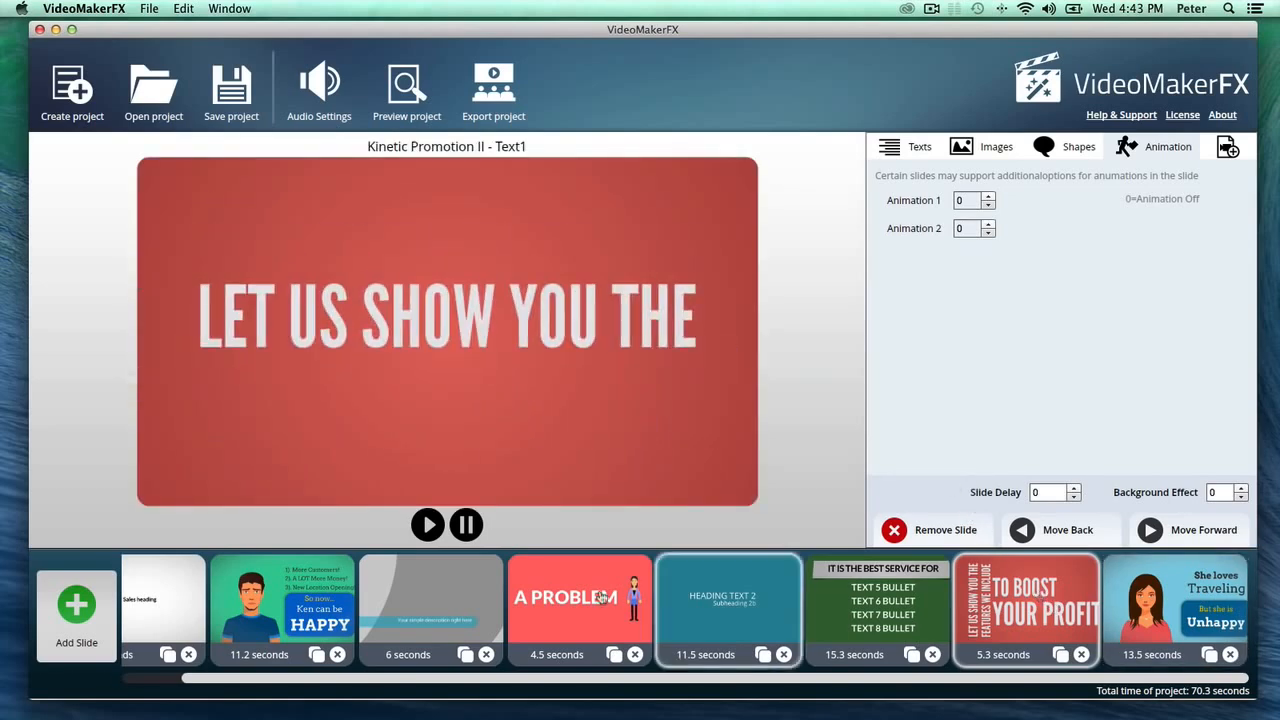
- Add a "Whiteboard - Hand Place Image" slide from the "-ESSENTIALS - Whiteboard I" theme
{"action": "left_click", "coordinate": [60, 598]}
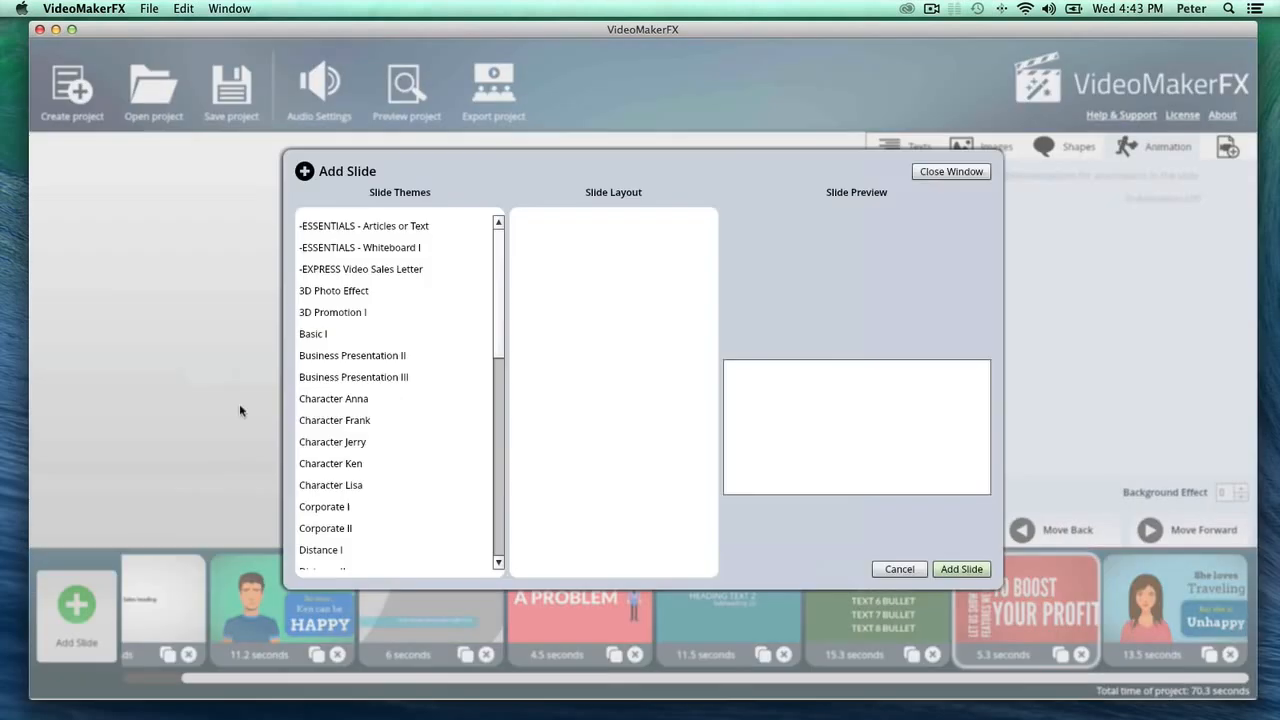
{"action": "left_click", "coordinate": [343, 250]}
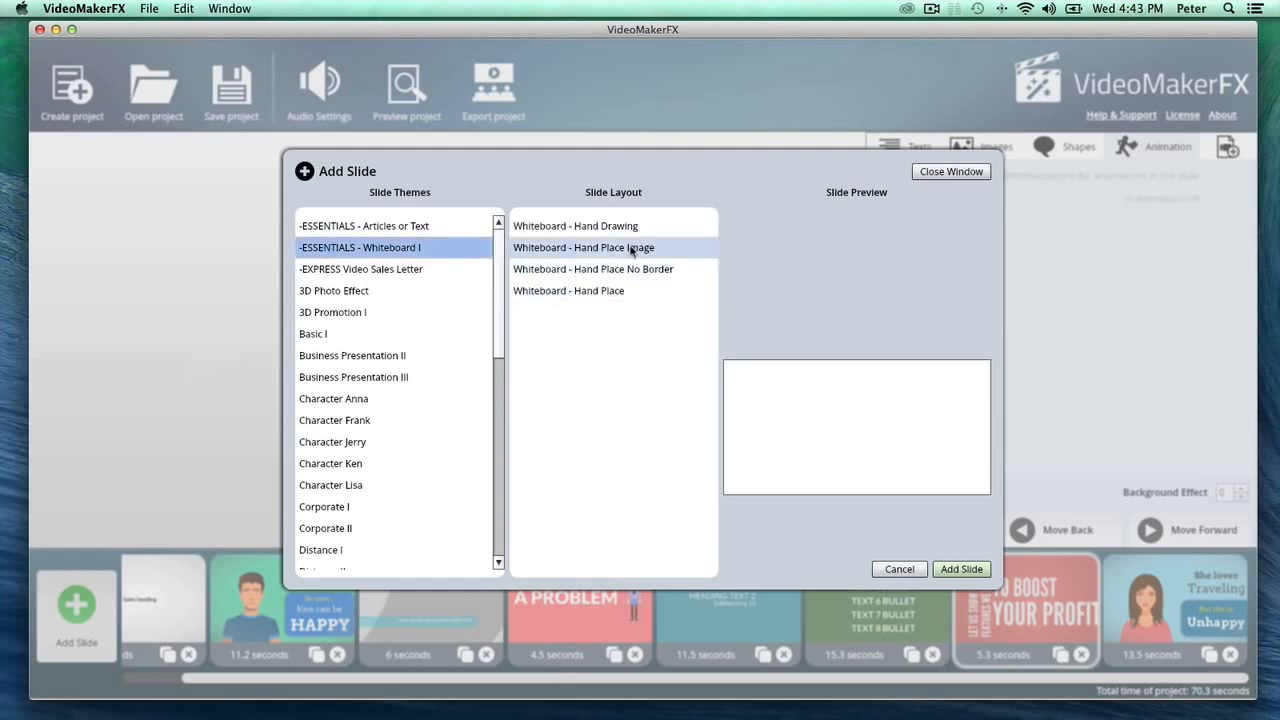
{"action": "left_click", "coordinate": [632, 250]}
{"action": "left_click", "coordinate": [958, 568]}
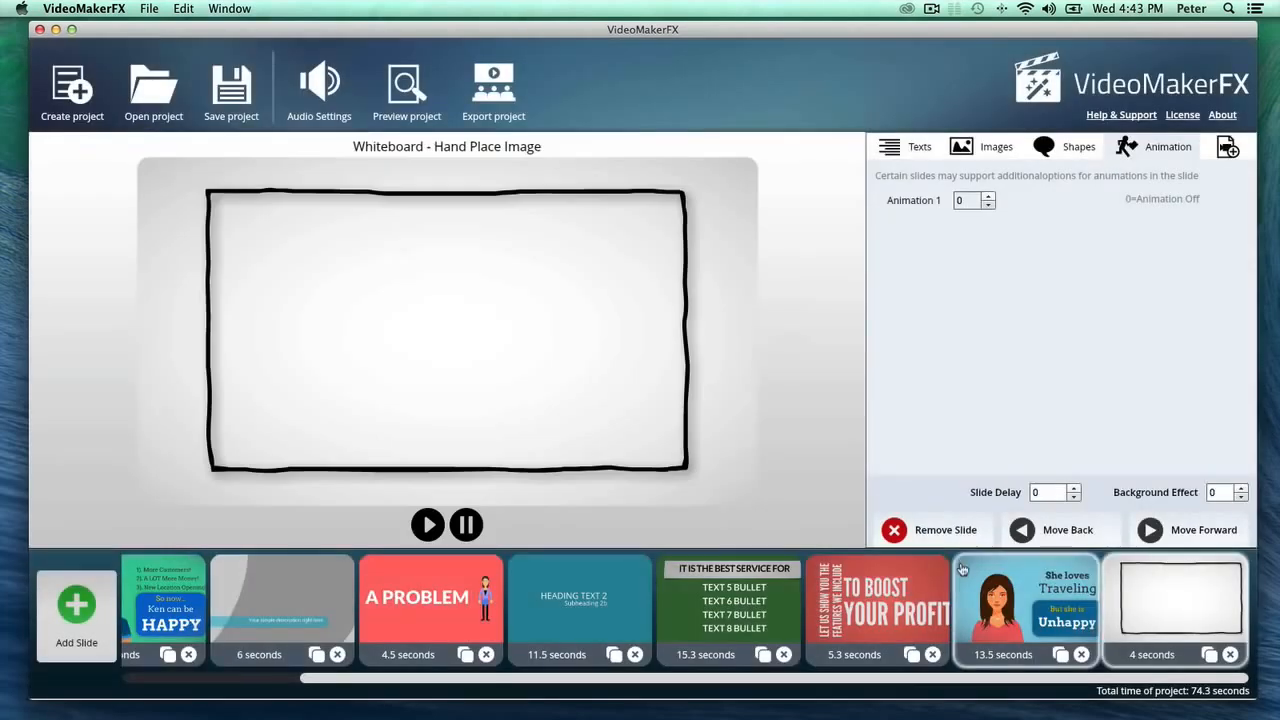
- Fill Image Area 1 of the whiteboard slide with 6.jpg from the gallery's Photos category and slightly reduce its scale
{"action": "left_click", "coordinate": [1012, 615]}
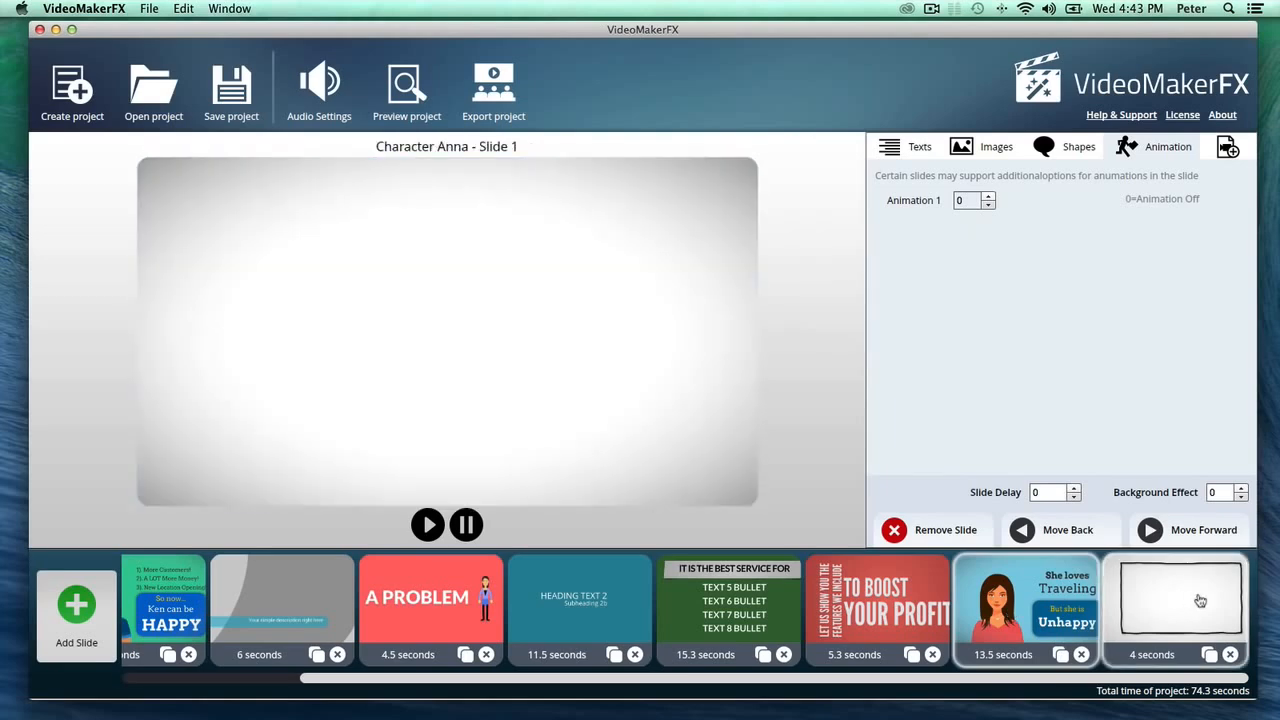
{"action": "left_click", "coordinate": [1199, 602]}
{"action": "left_click", "coordinate": [975, 146]}
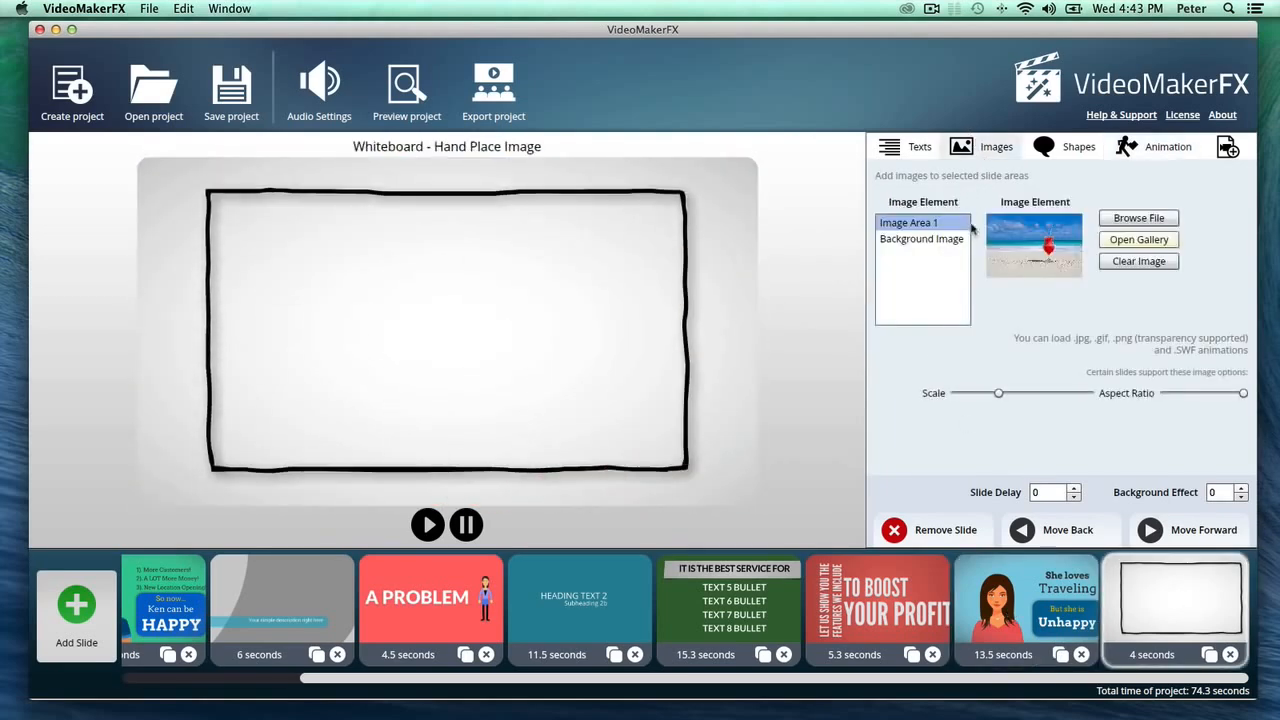
{"action": "left_click", "coordinate": [1139, 240]}
{"action": "left_click", "coordinate": [392, 484]}
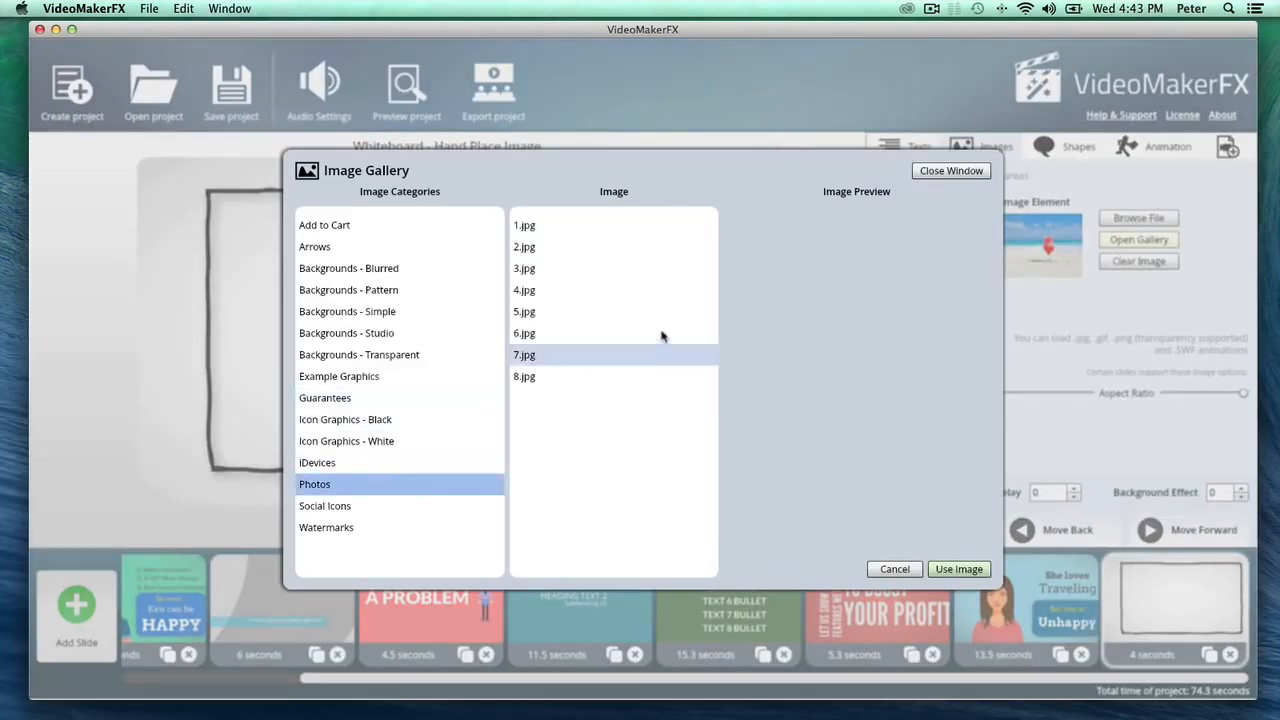
{"action": "left_click", "coordinate": [632, 333]}
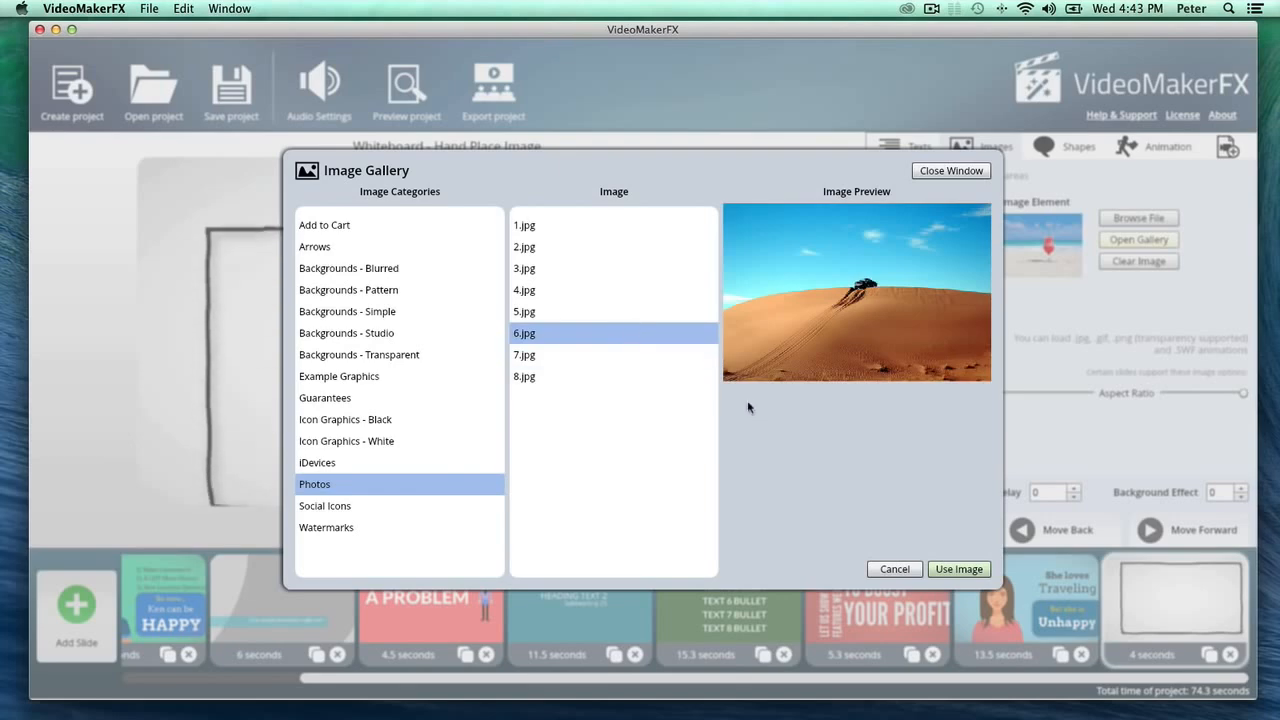
{"action": "left_click", "coordinate": [960, 570]}
{"action": "left_click_drag", "start_coordinate": [997, 394], "coordinate": [988, 394]}
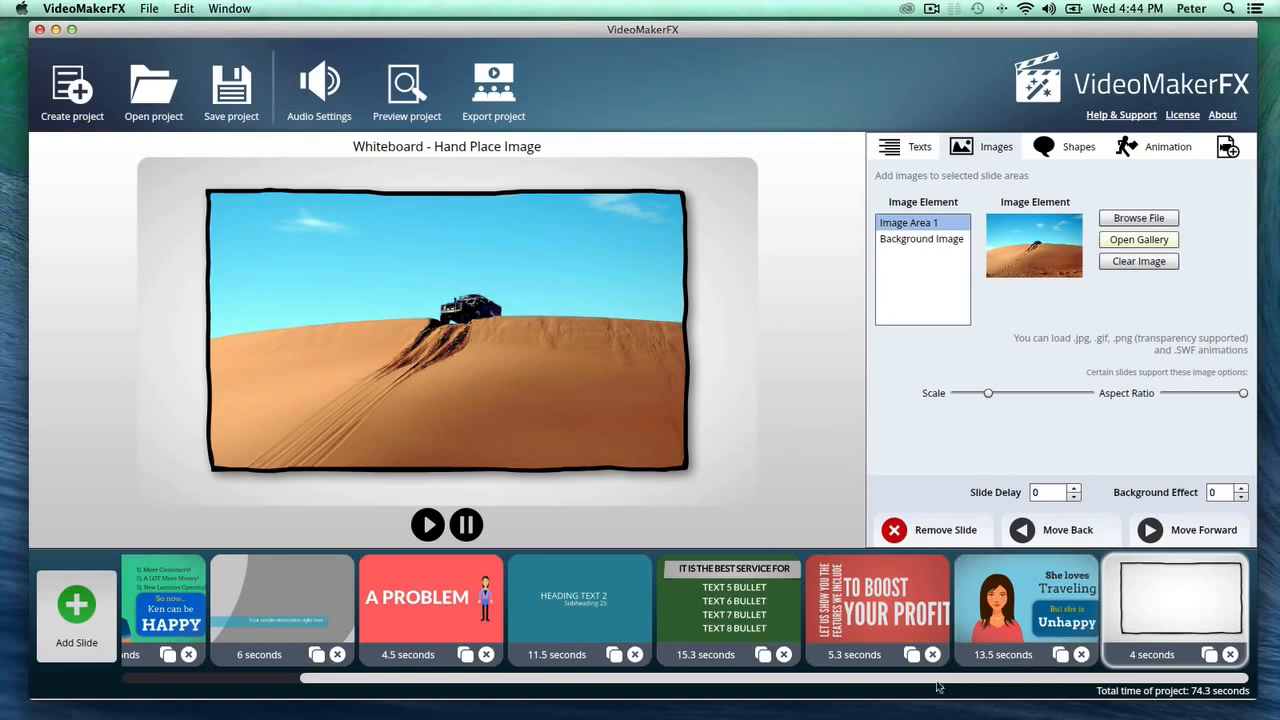
- Preview the Kinetic Promotion II slide reading "TO BOOST YOUR PROFIT"
{"action": "mouse_move", "coordinate": [940, 686]}
{"action": "left_mouse_down"}
{"action": "mouse_move", "coordinate": [743, 692]}
{"action": "mouse_move", "coordinate": [921, 692]}
{"action": "left_mouse_up"}
{"action": "left_click_drag", "start_coordinate": [826, 678], "coordinate": [747, 700]}
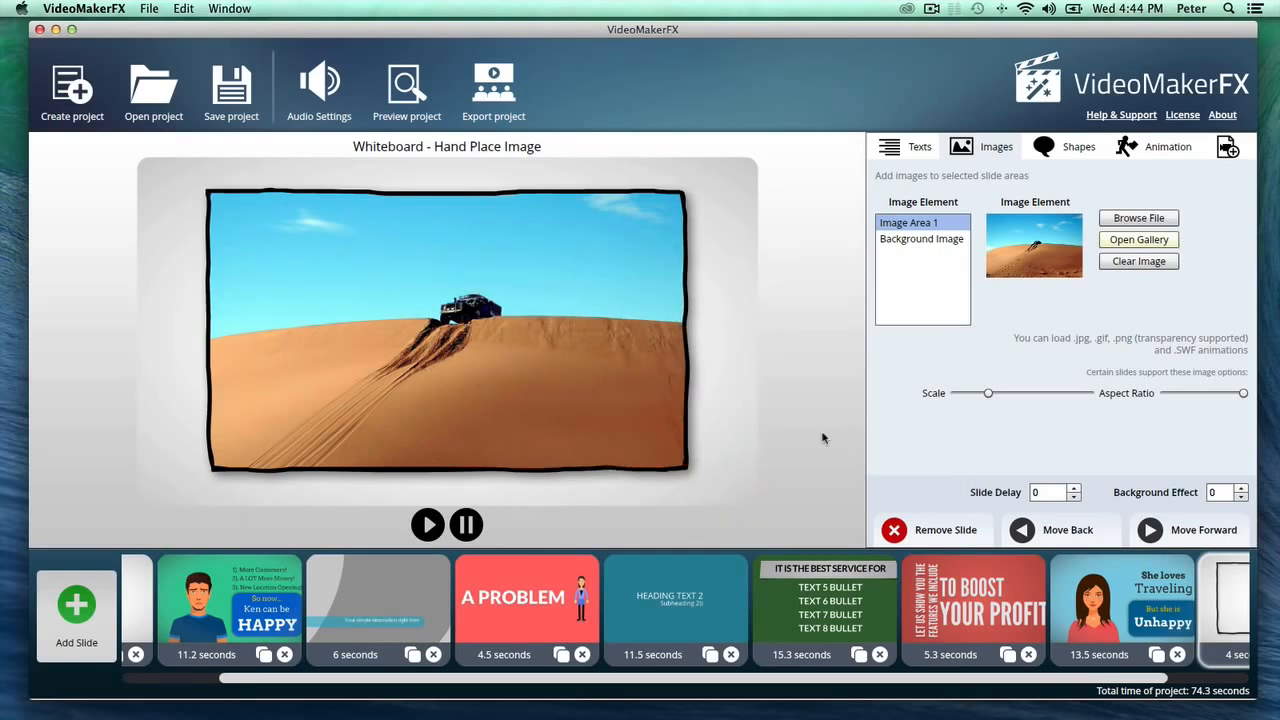
{"action": "left_click", "coordinate": [965, 600]}
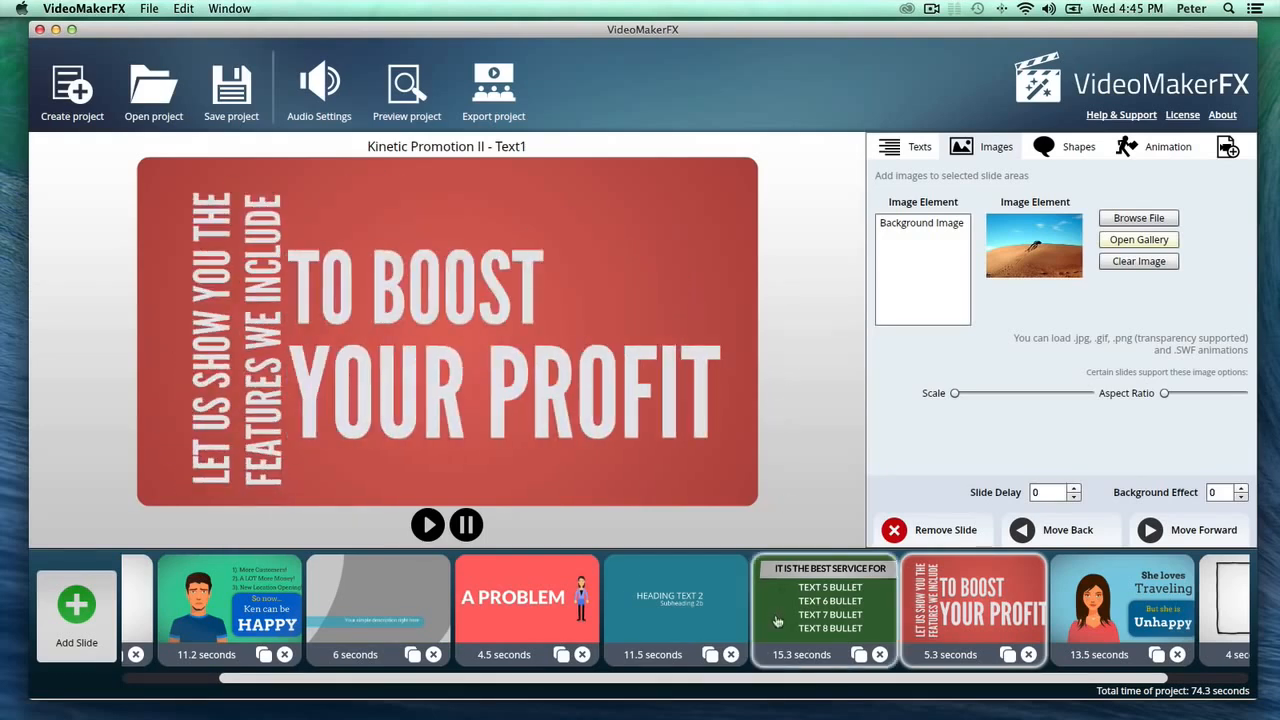
- Change the color of Shape 4 on the Lower Third Left slide to green
{"action": "left_click", "coordinate": [318, 616]}
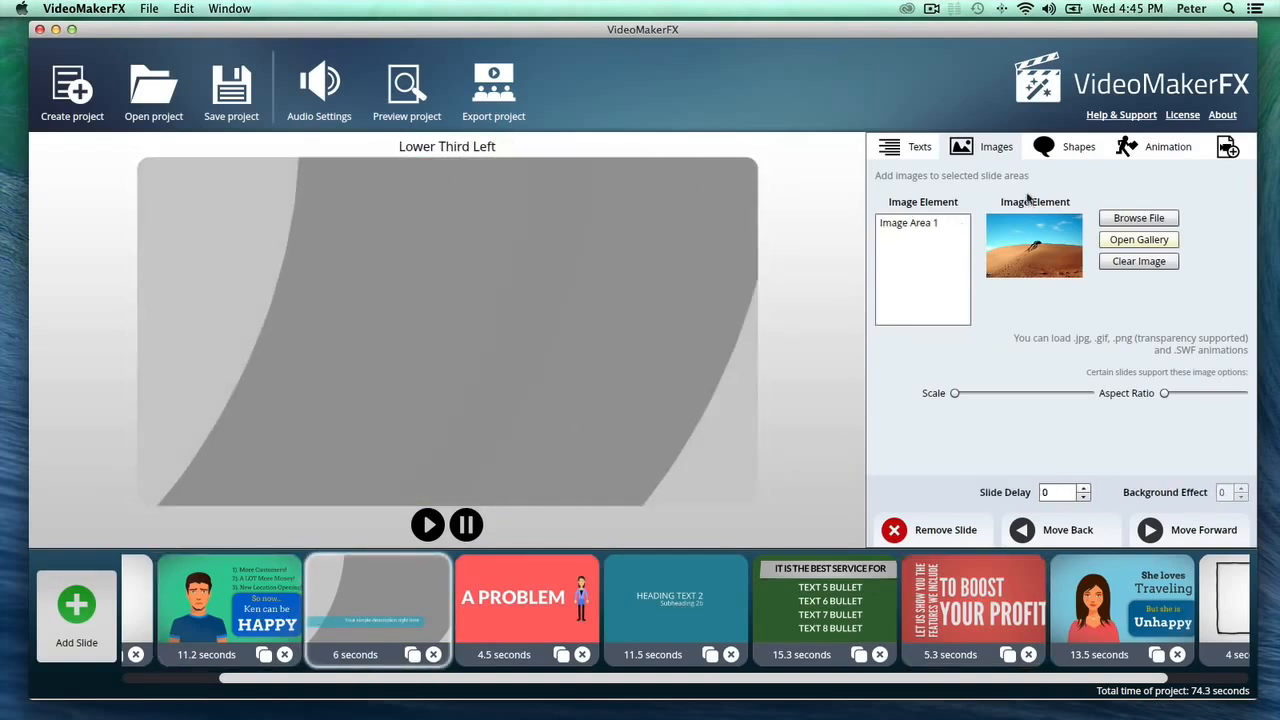
{"action": "left_click", "coordinate": [1073, 164]}
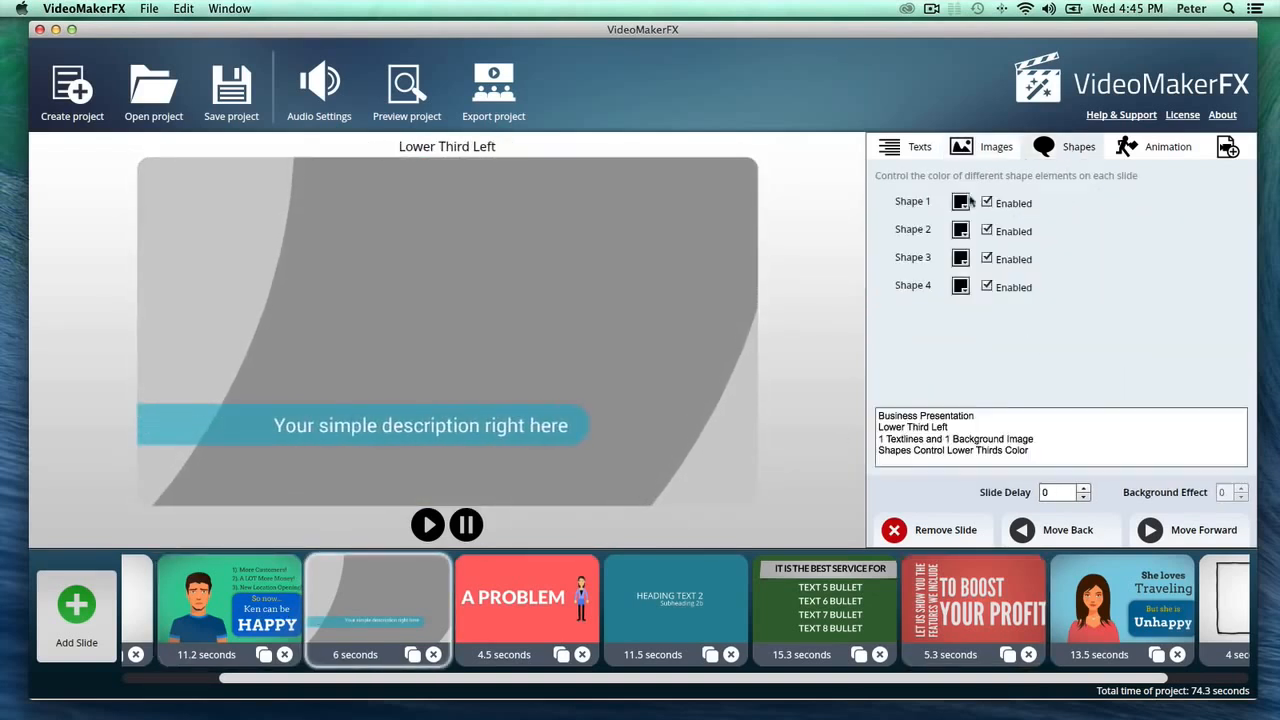
{"action": "left_click", "coordinate": [962, 287]}
{"action": "left_click", "coordinate": [1016, 358]}
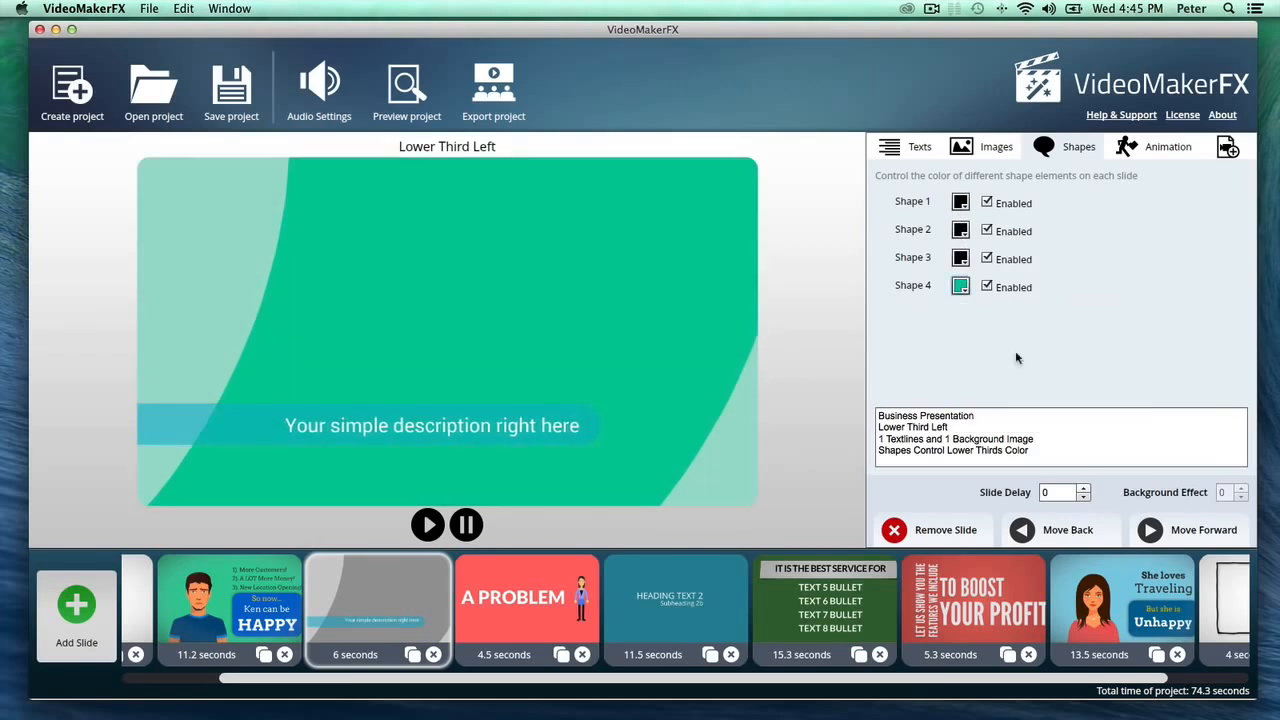
- Set the font of Text Area 1, "Your simple description right here", to Arvo Bold
{"action": "left_click", "coordinate": [908, 147]}
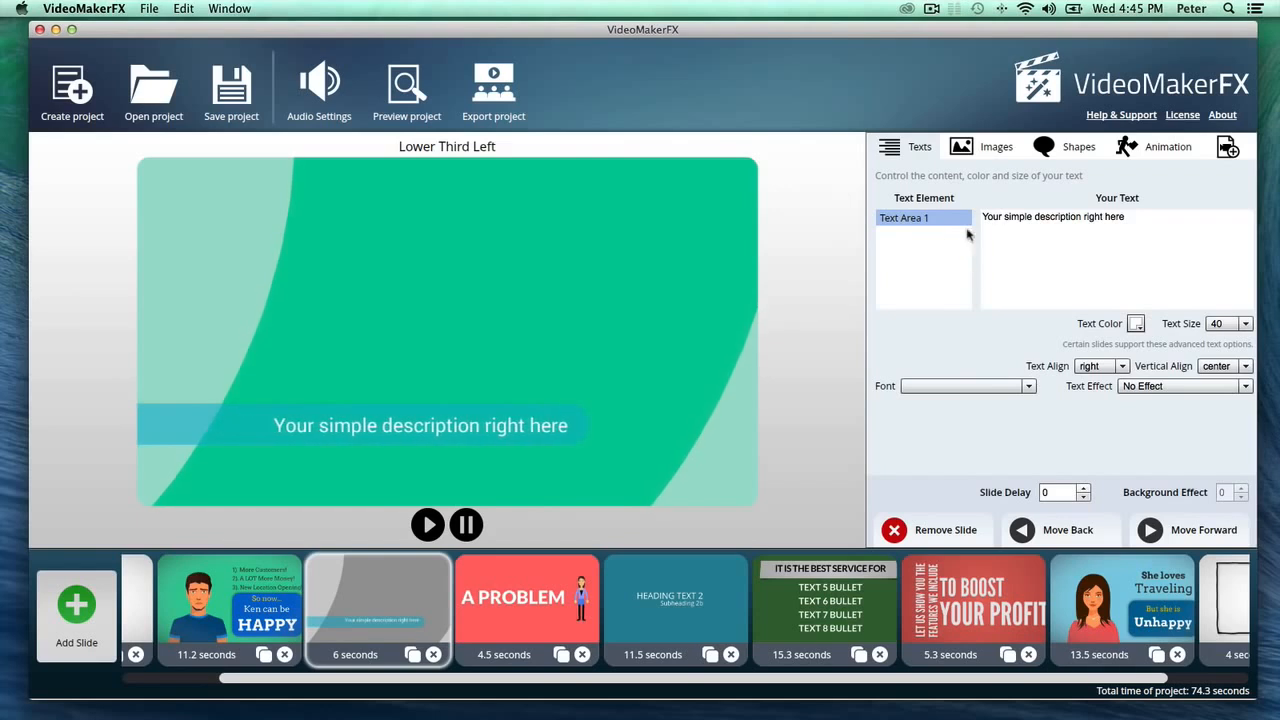
{"action": "left_click", "coordinate": [1022, 259]}
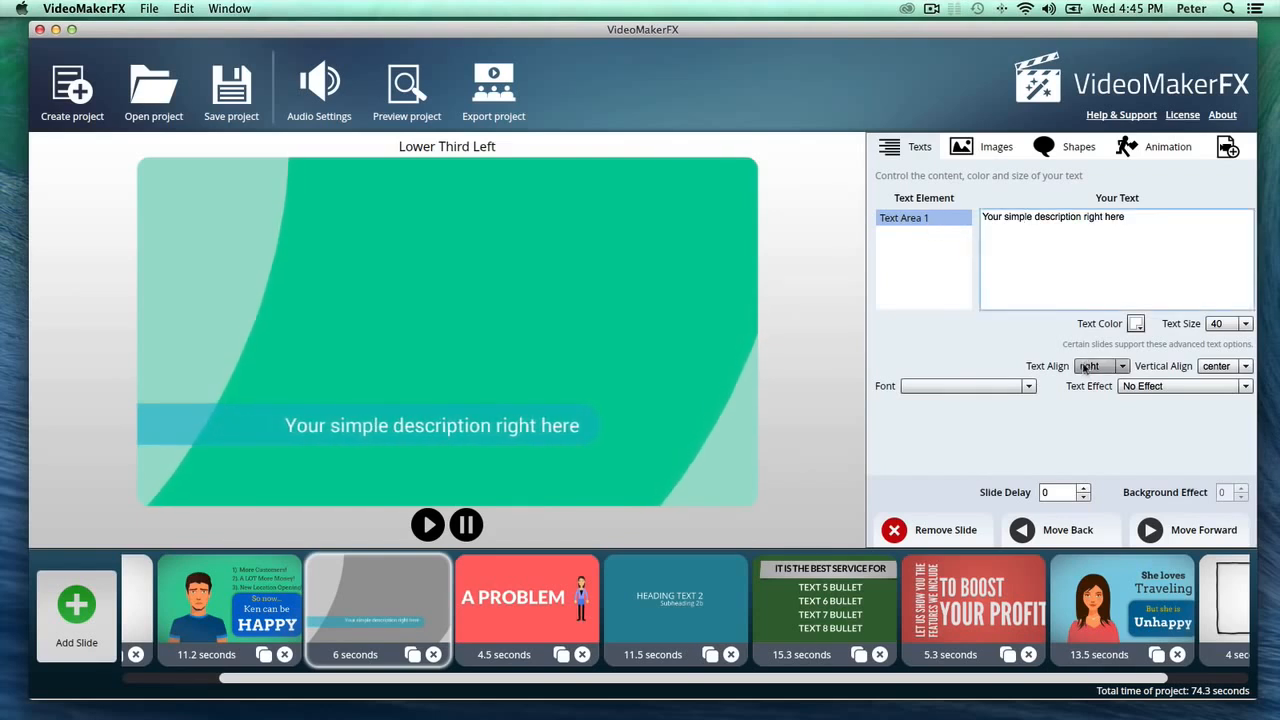
{"action": "left_click", "coordinate": [998, 388]}
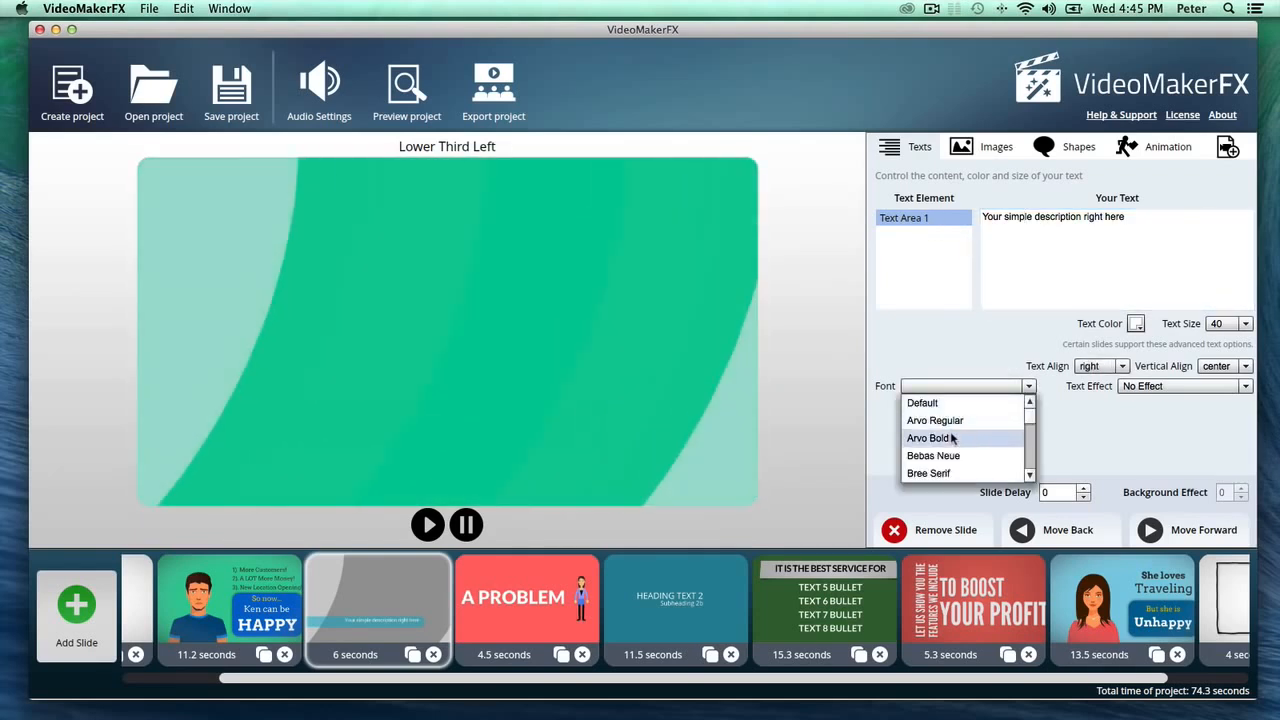
{"action": "left_click", "coordinate": [929, 438]}
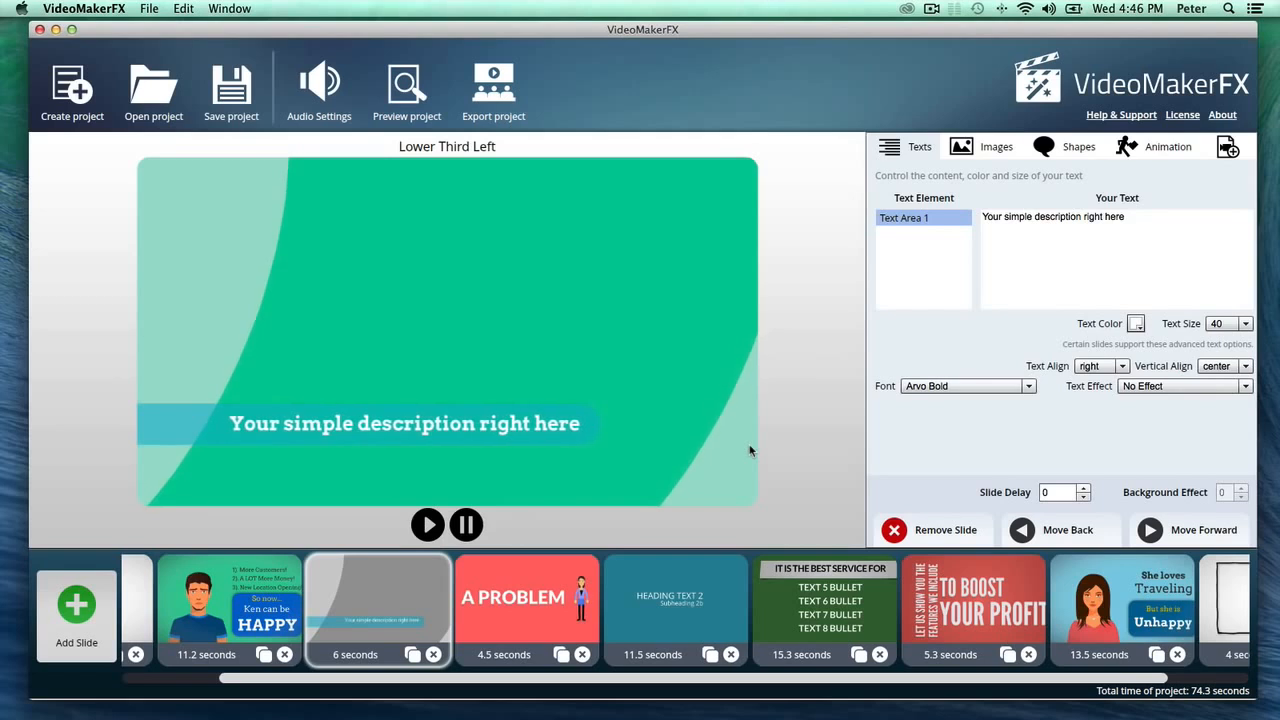
- Preview the Character Ken slide reading "Ken can be HAPPY"
{"action": "left_click", "coordinate": [289, 603]}
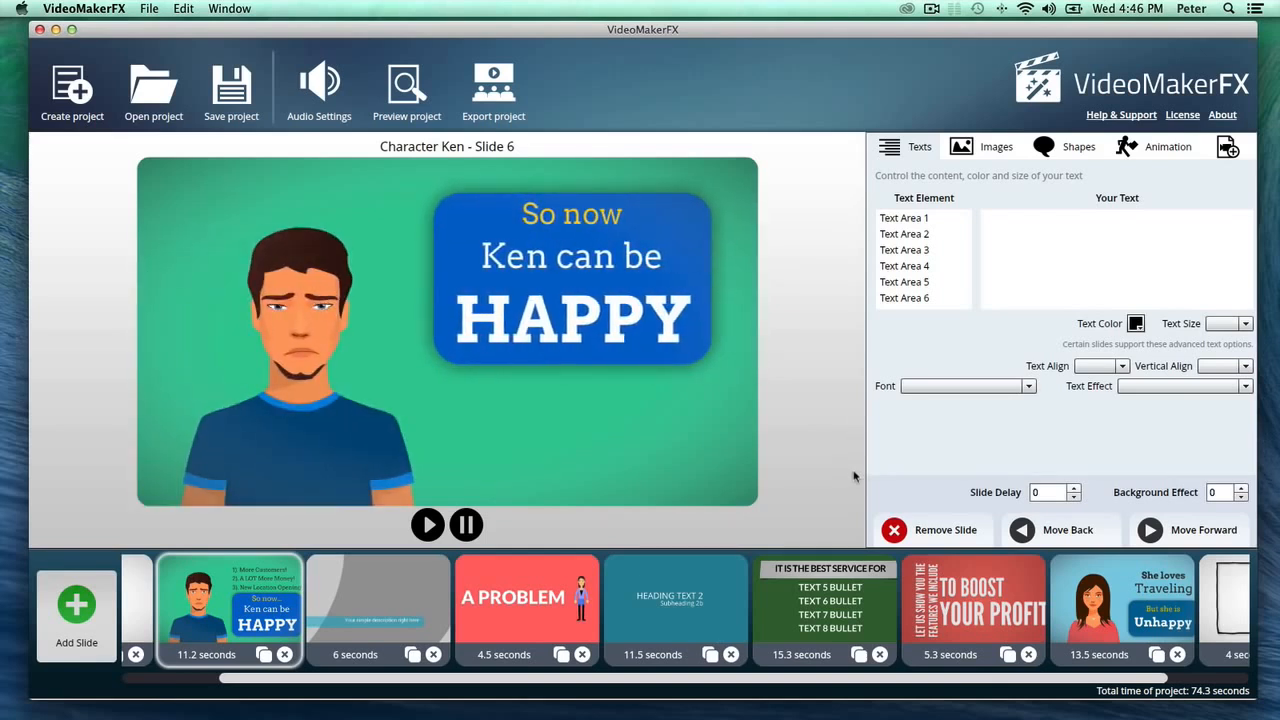
{"action": "left_click", "coordinate": [931, 8]}
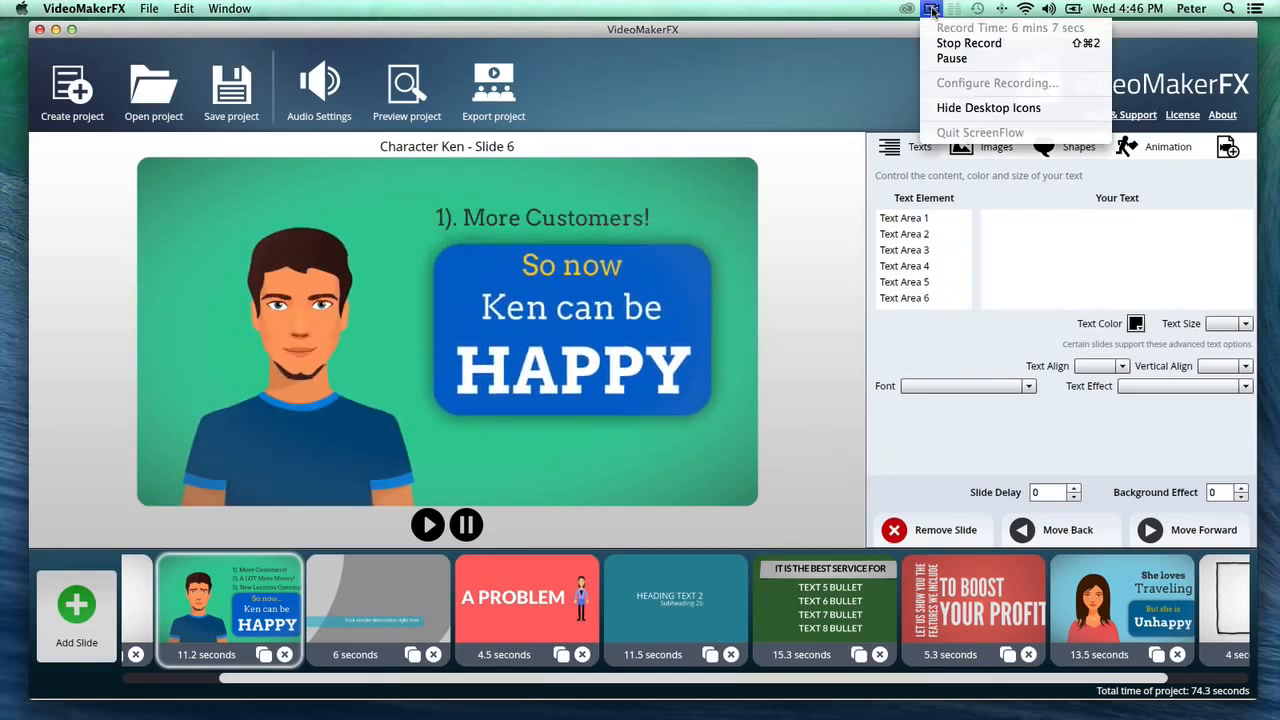